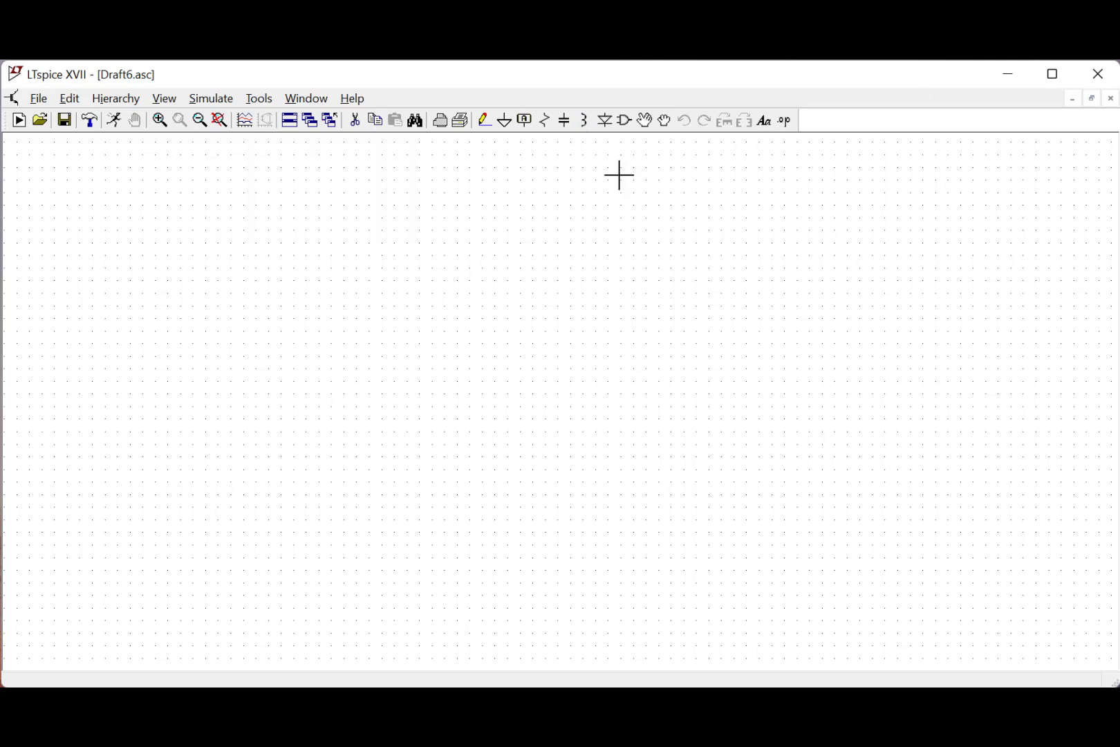
Place a horizontal resistor on the schematic and a vertical capacitor just below and beyond its right end.
click(546, 122)
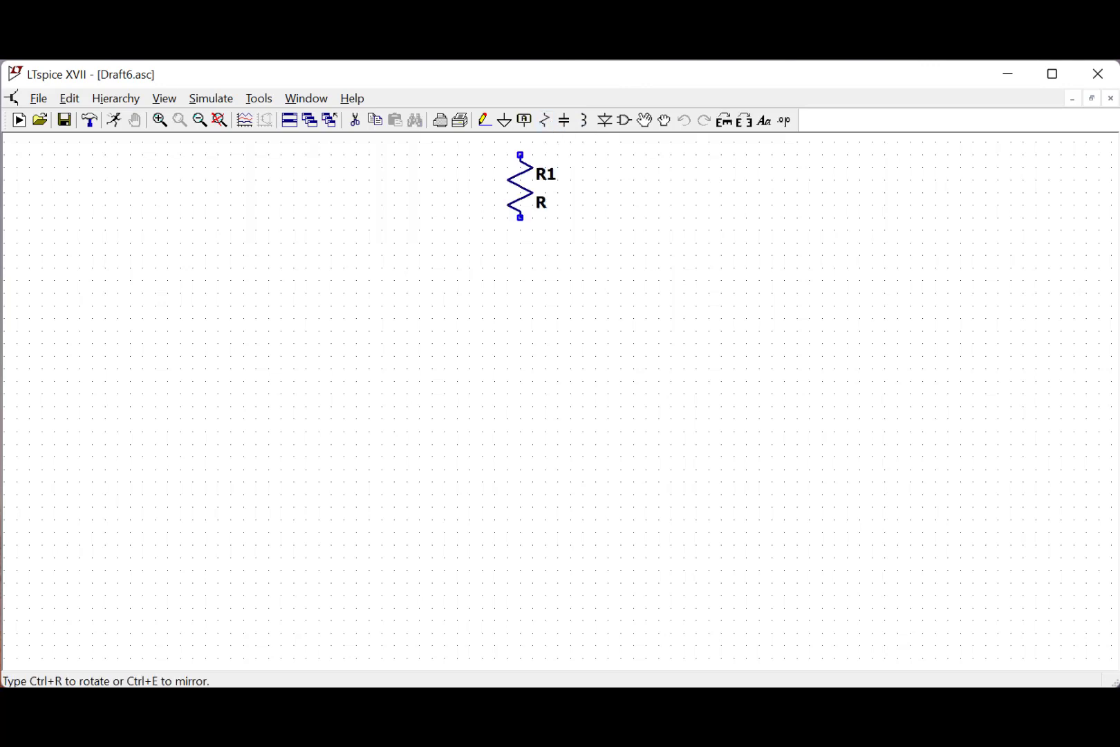
key(ctrl+r)
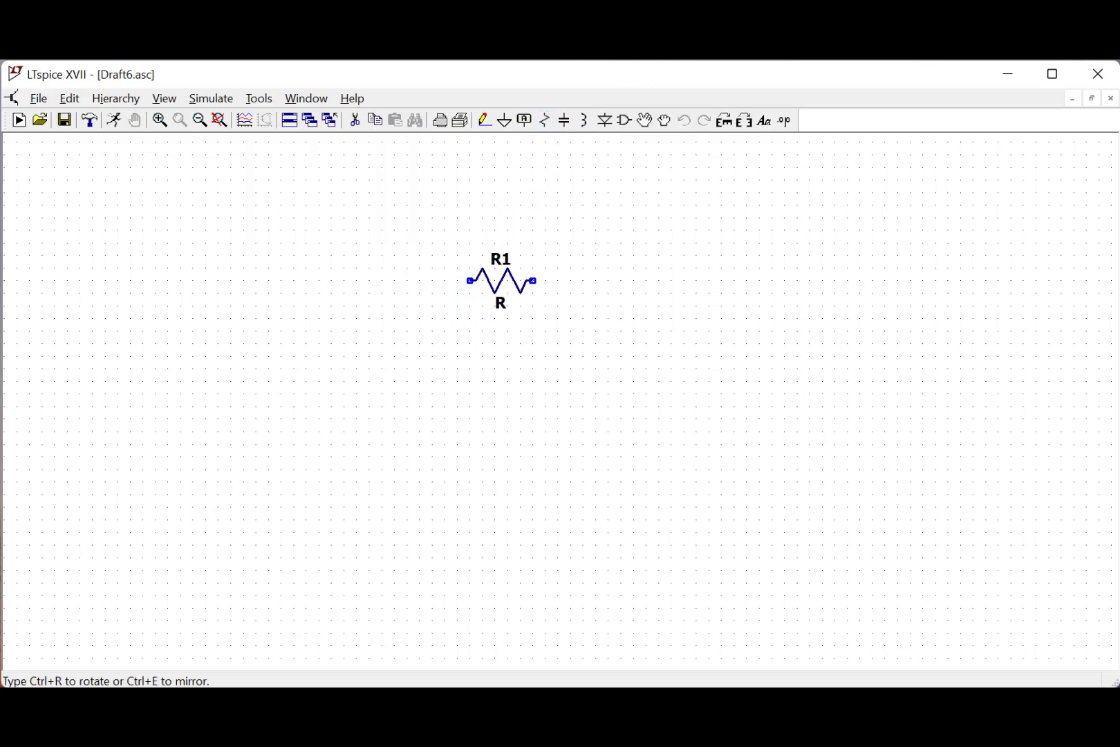
click(501, 280)
key(Escape)
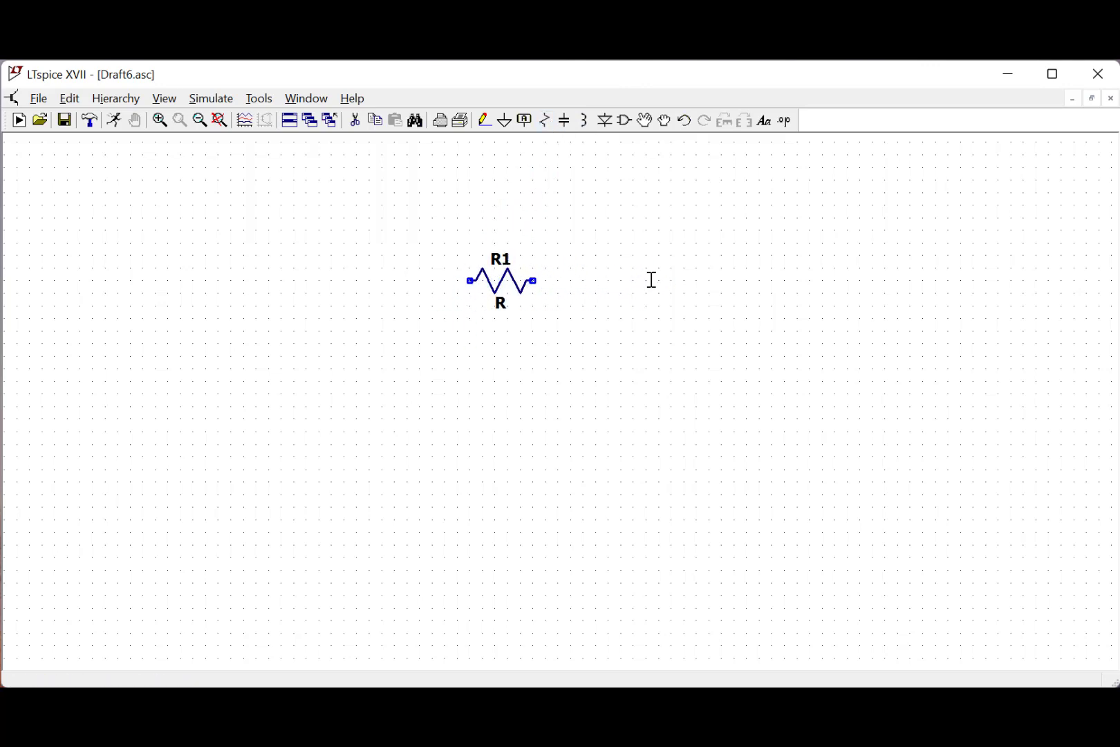
click(565, 121)
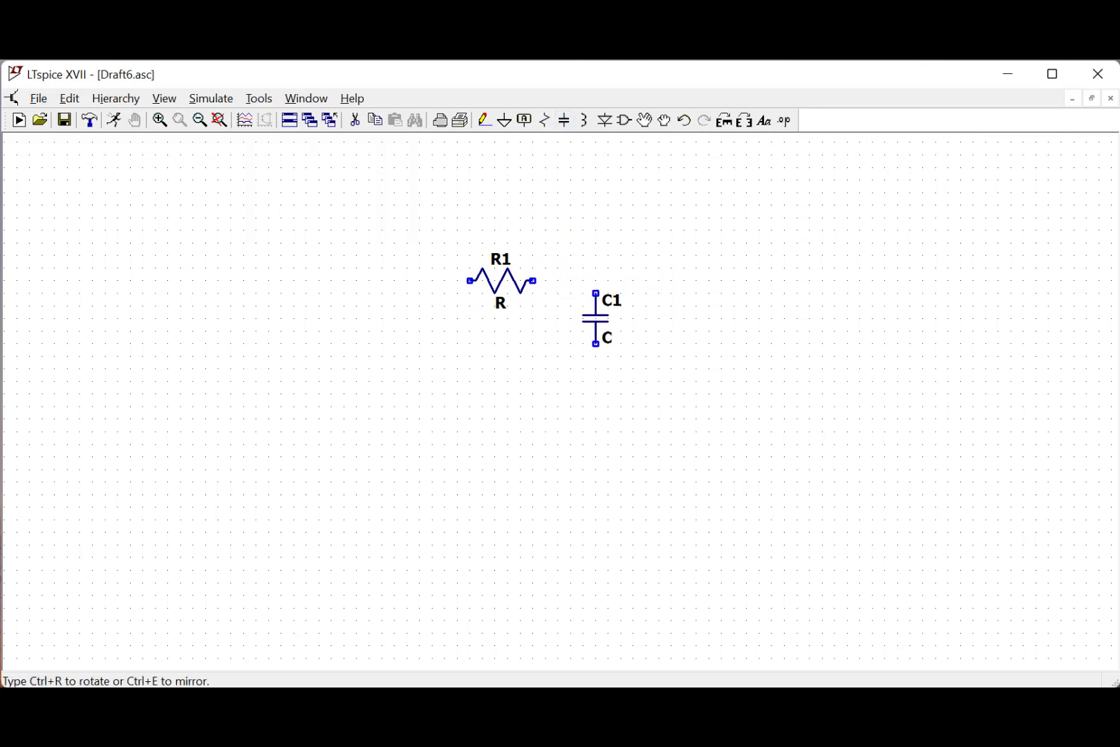
click(596, 318)
key(Escape)
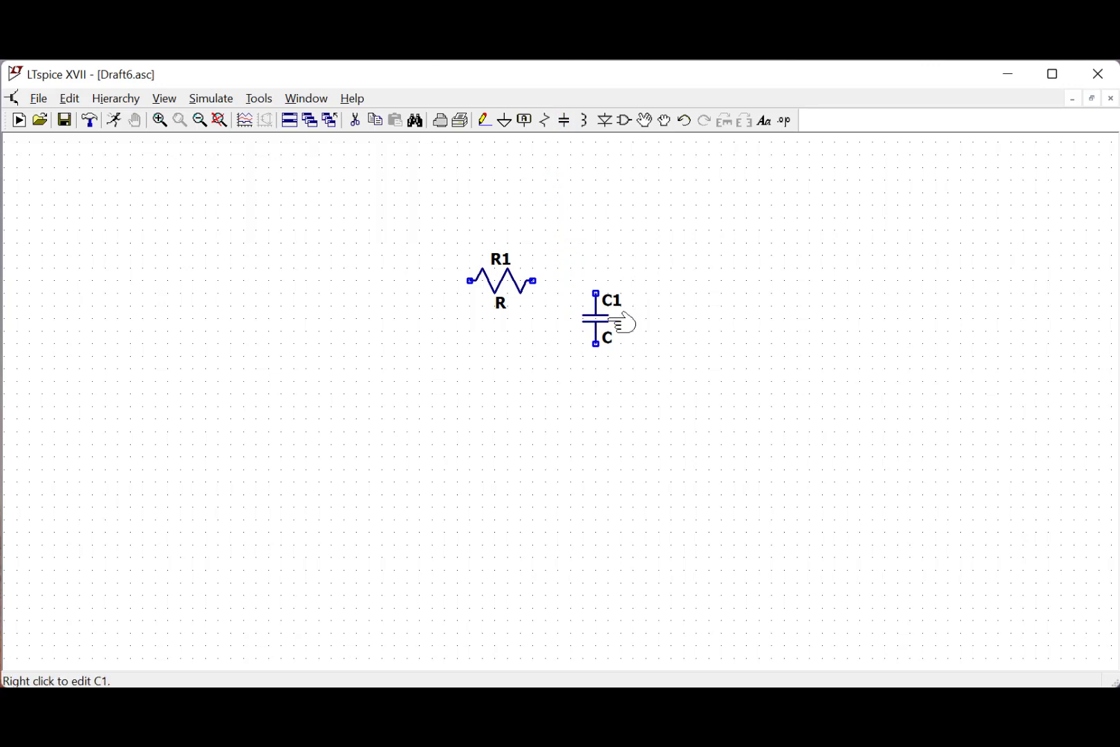
Add a voltage source component to the left of the resistor, level with the capacitor.
click(626, 123)
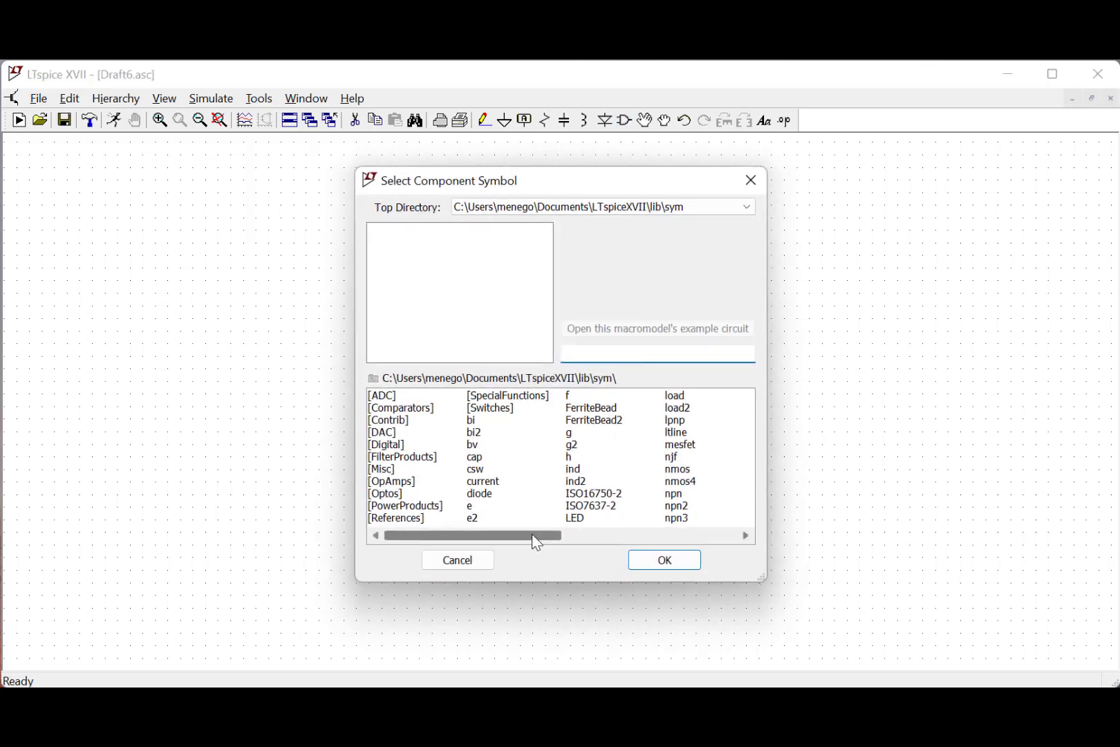
drag(532, 536, 738, 538)
click(580, 482)
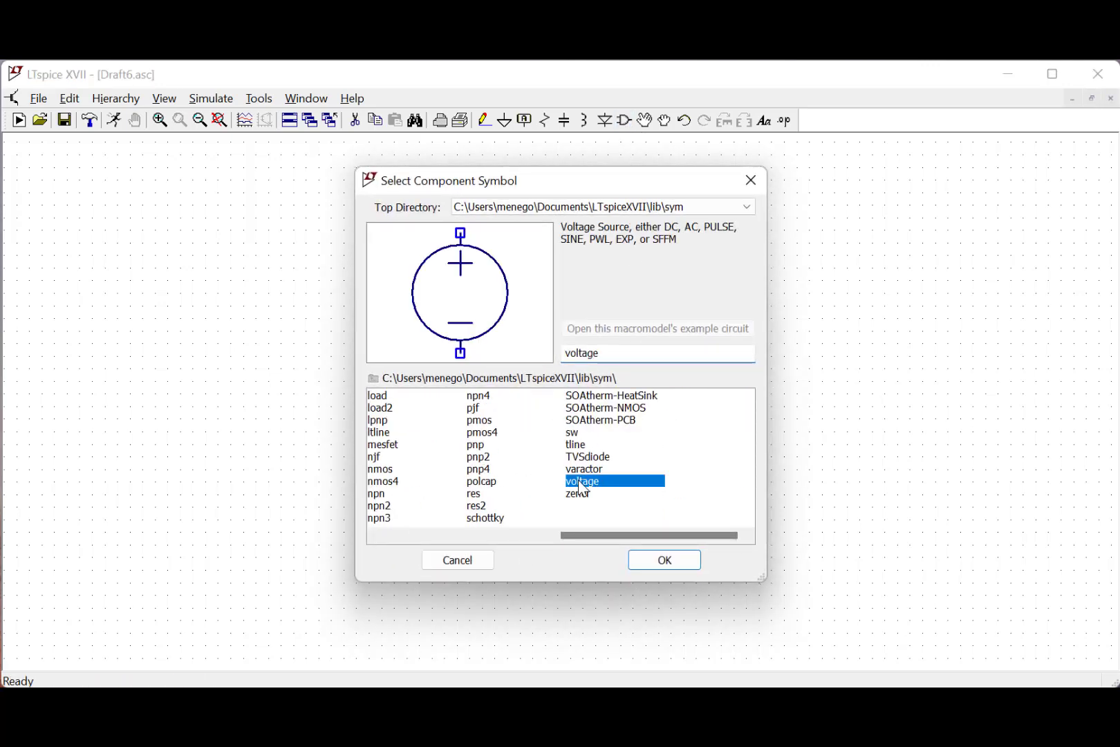
click(656, 563)
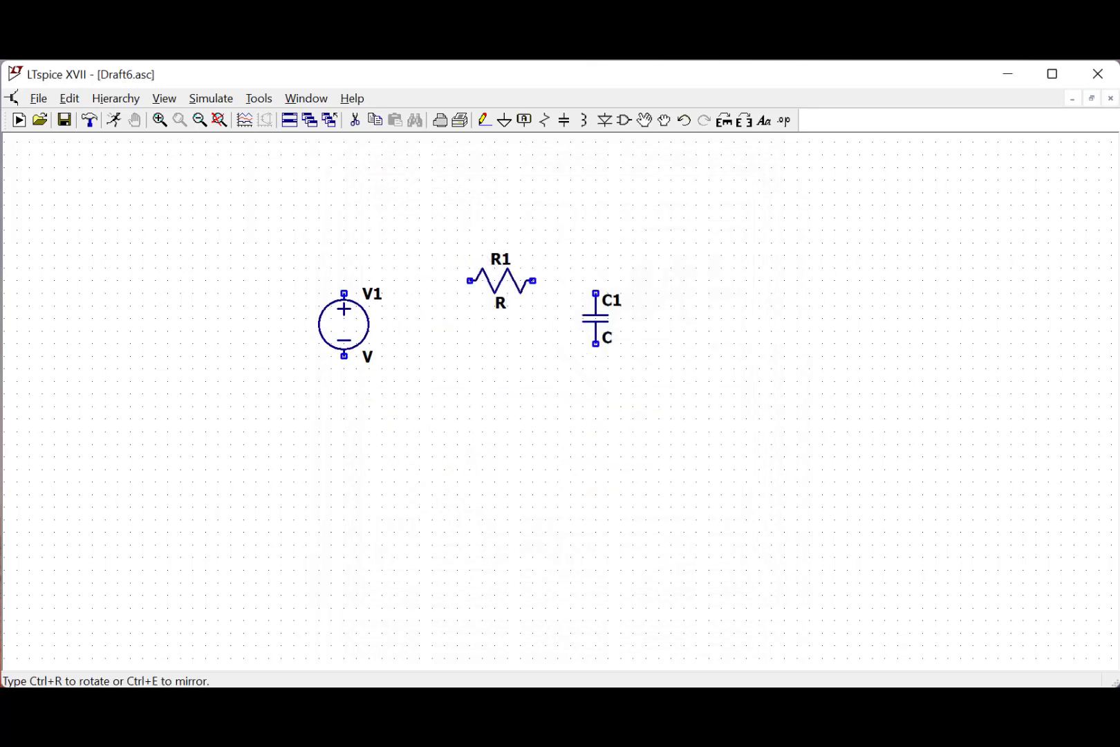
click(344, 324)
key(Escape)
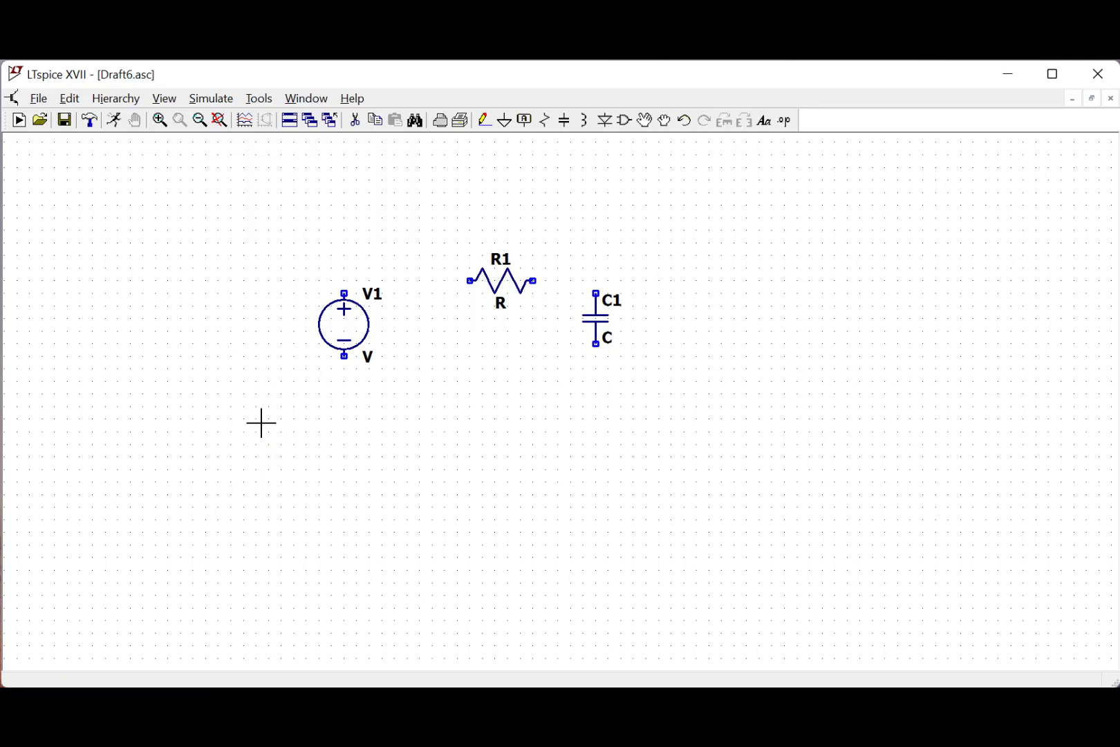
Wire the voltage source's positive terminal to the resistor's left end and the resistor's right end to the capacitor's upper terminal.
key(F3)
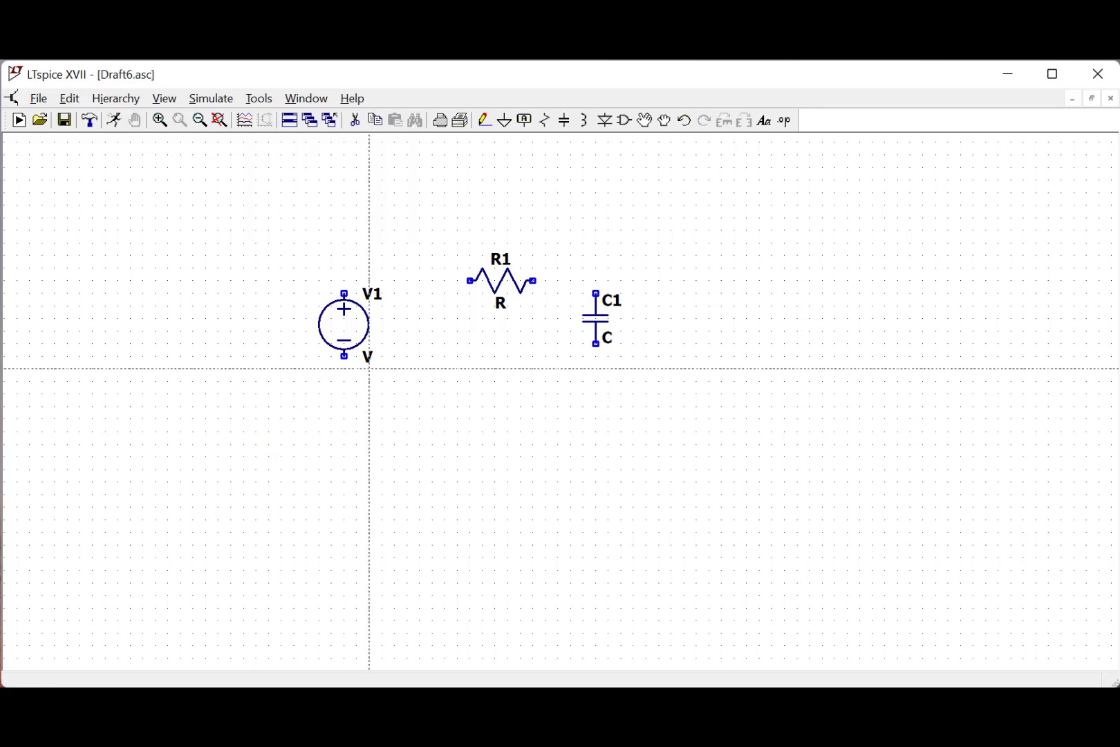
click(344, 293)
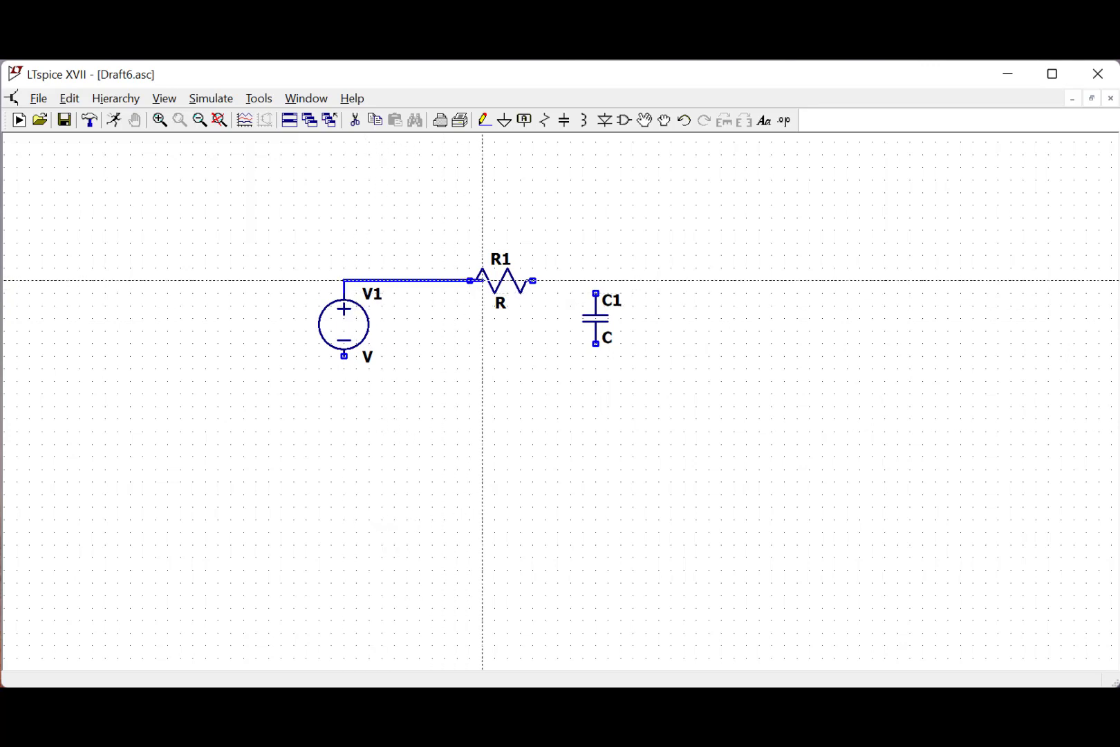
click(470, 281)
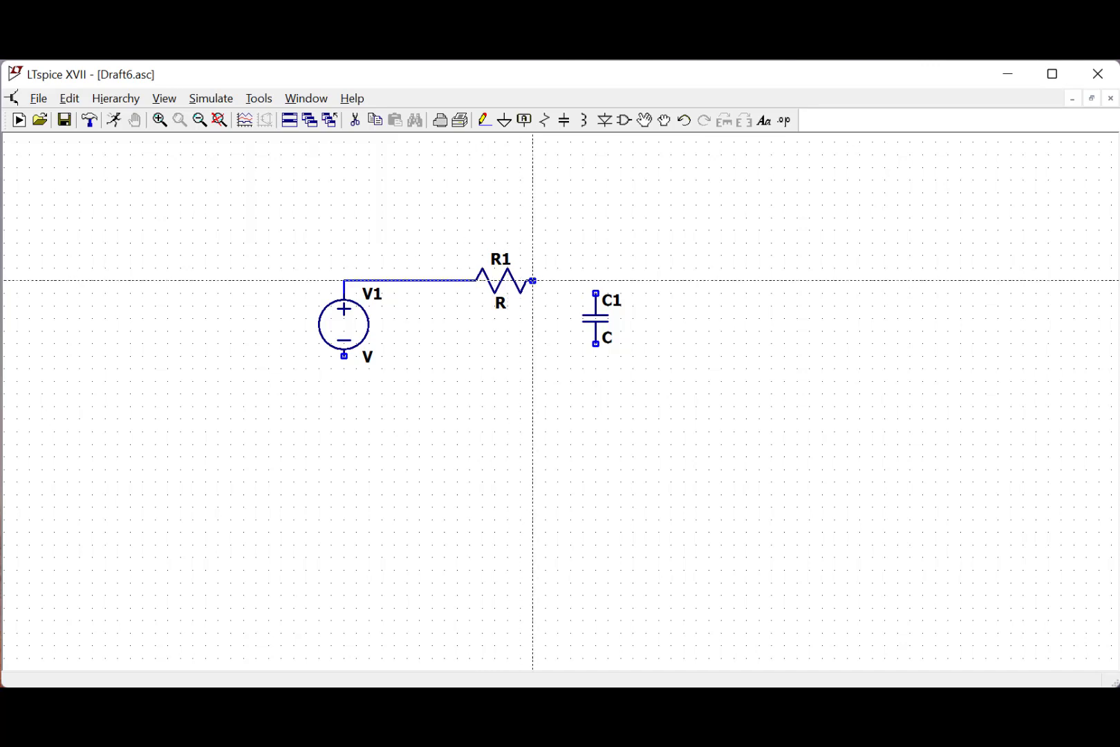
click(532, 280)
click(595, 293)
key(Escape)
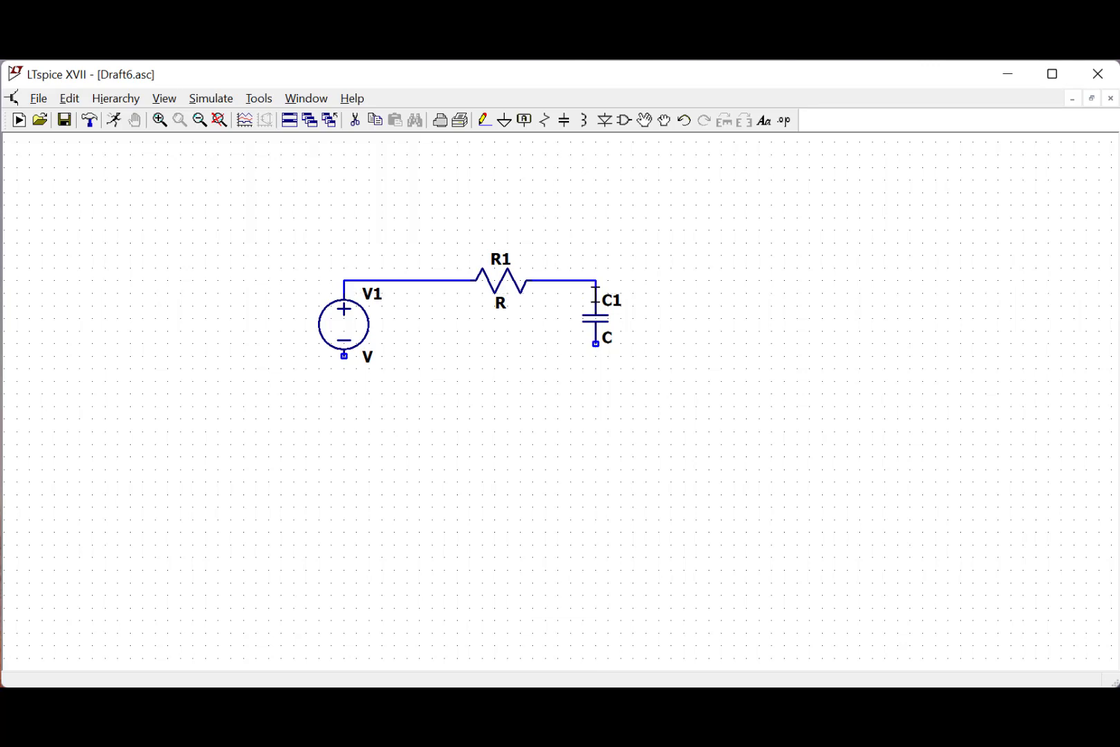
Close the loop with a wire from the capacitor's lower terminal to the voltage source's negative terminal.
key(F3)
click(595, 344)
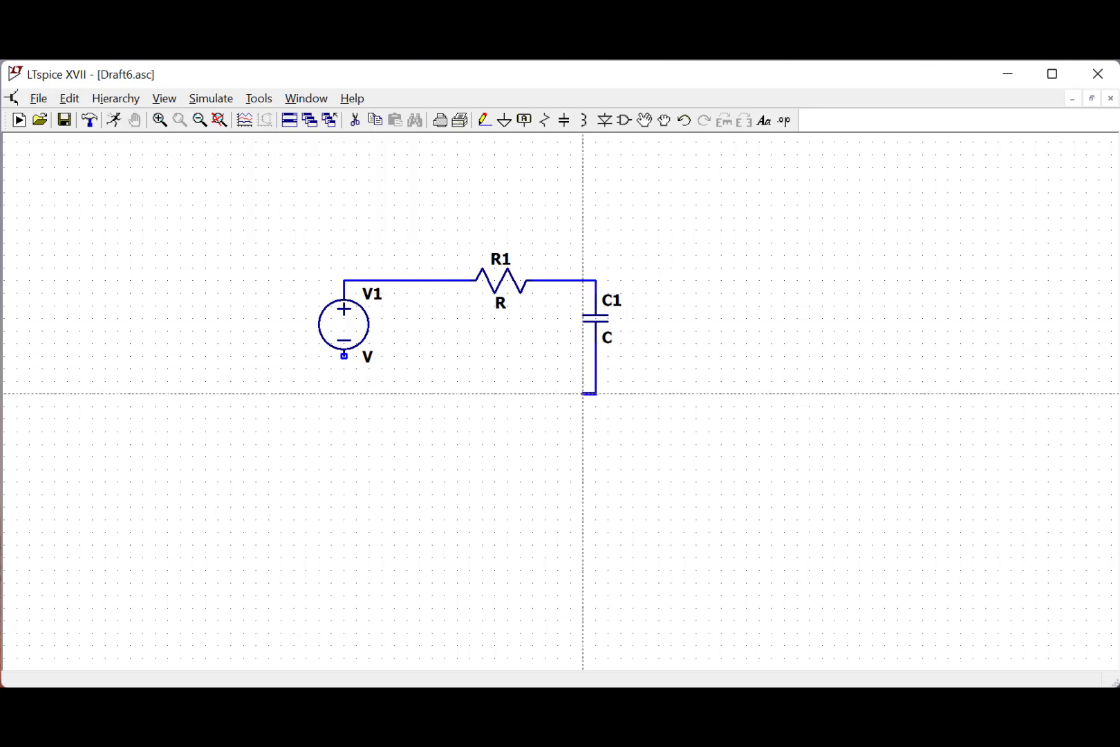
click(343, 393)
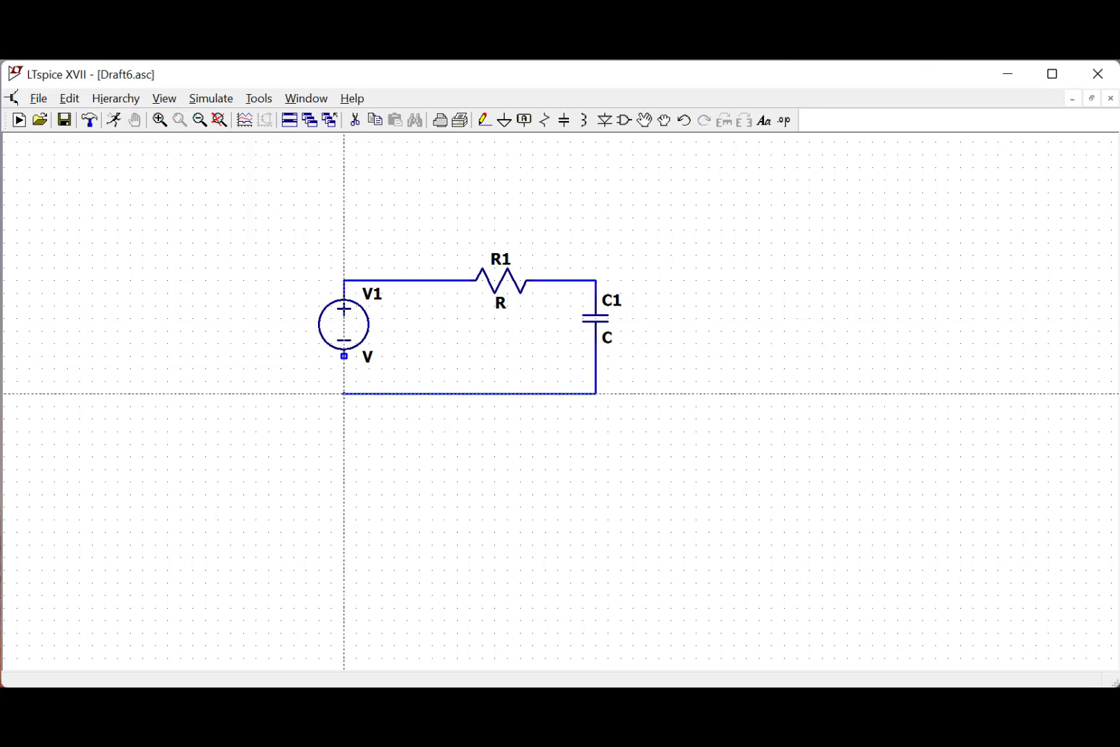
click(344, 356)
key(F1)
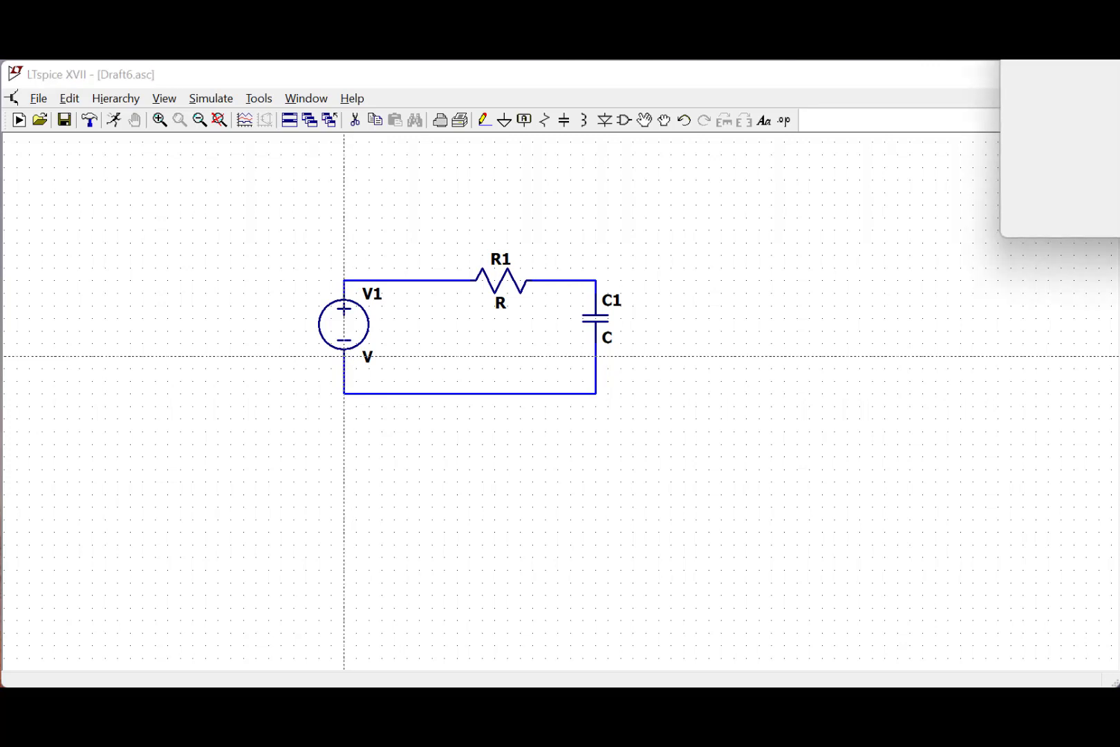
key(alt+F4)
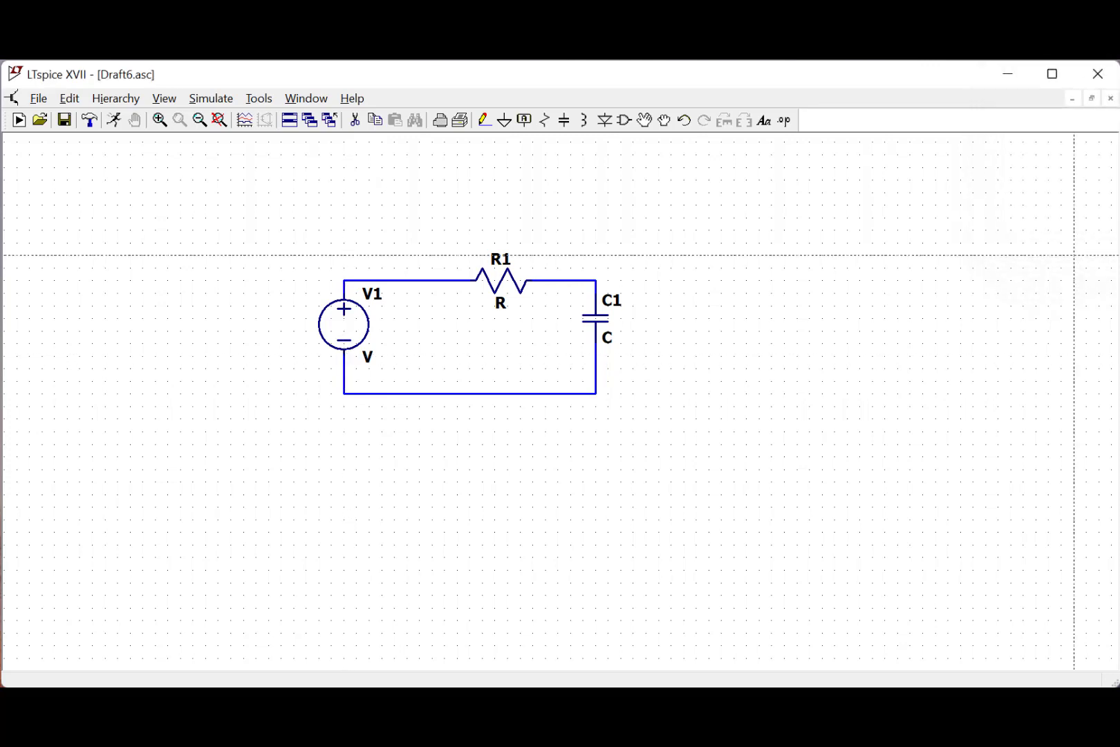
key(Escape)
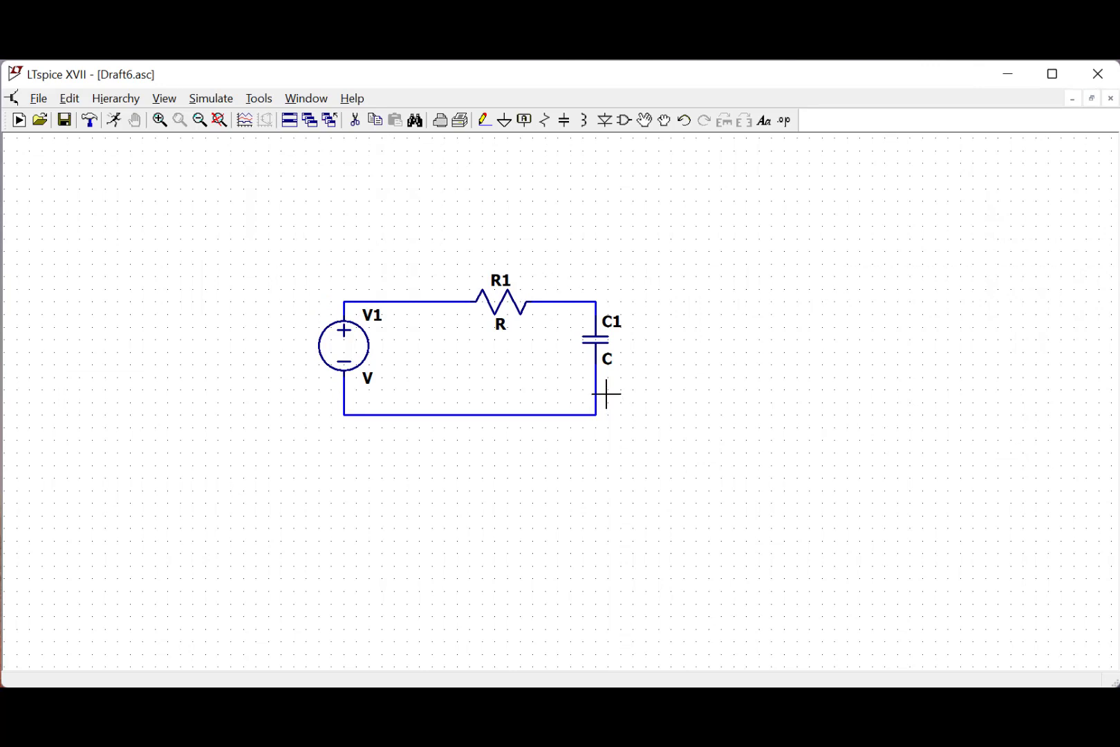
Place a ground symbol below the voltage source and wire it to the source's negative side.
click(505, 122)
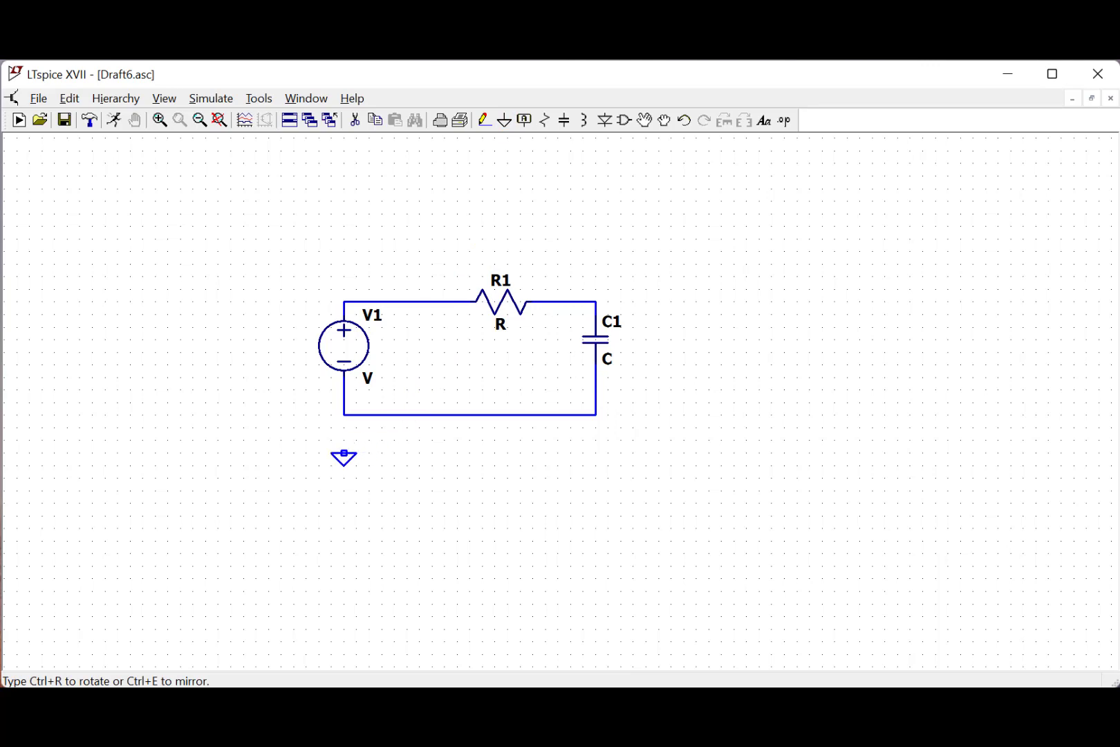
click(344, 441)
key(Escape)
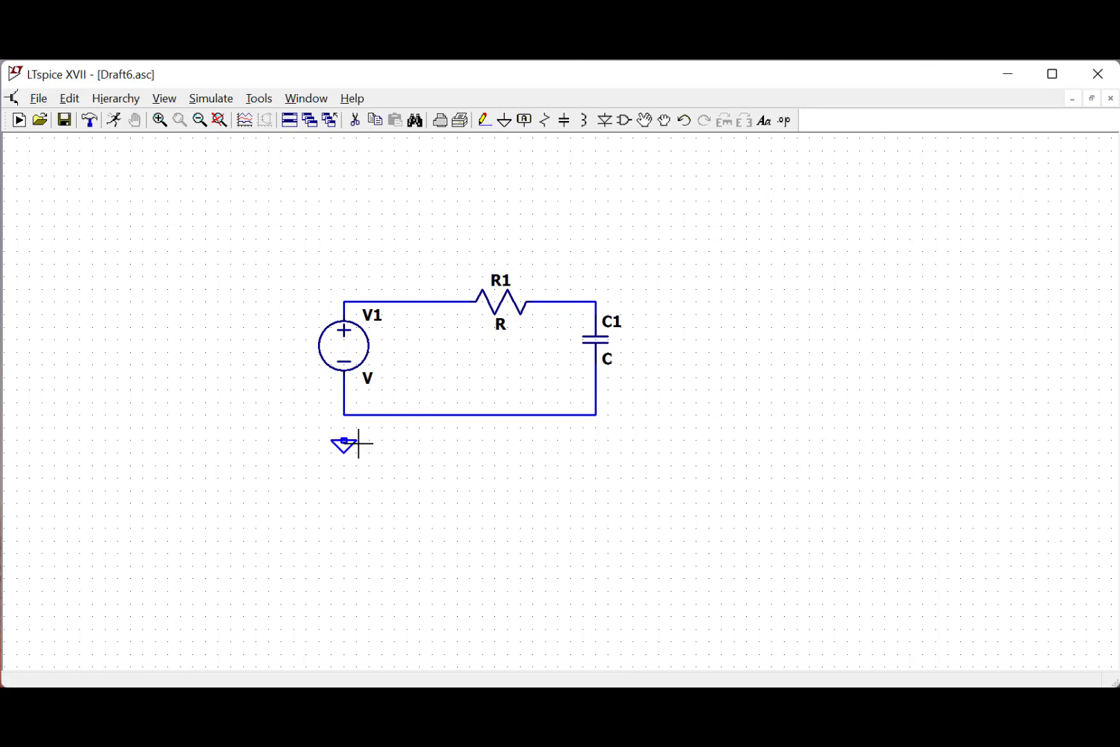
key(F3)
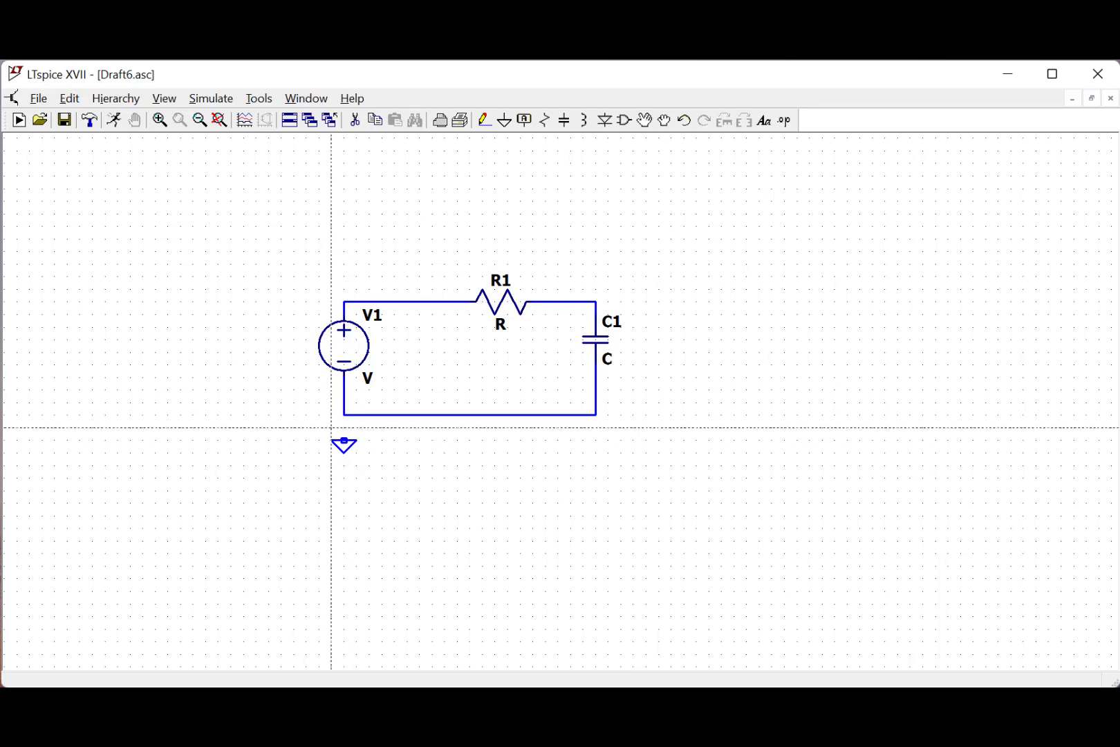
click(343, 402)
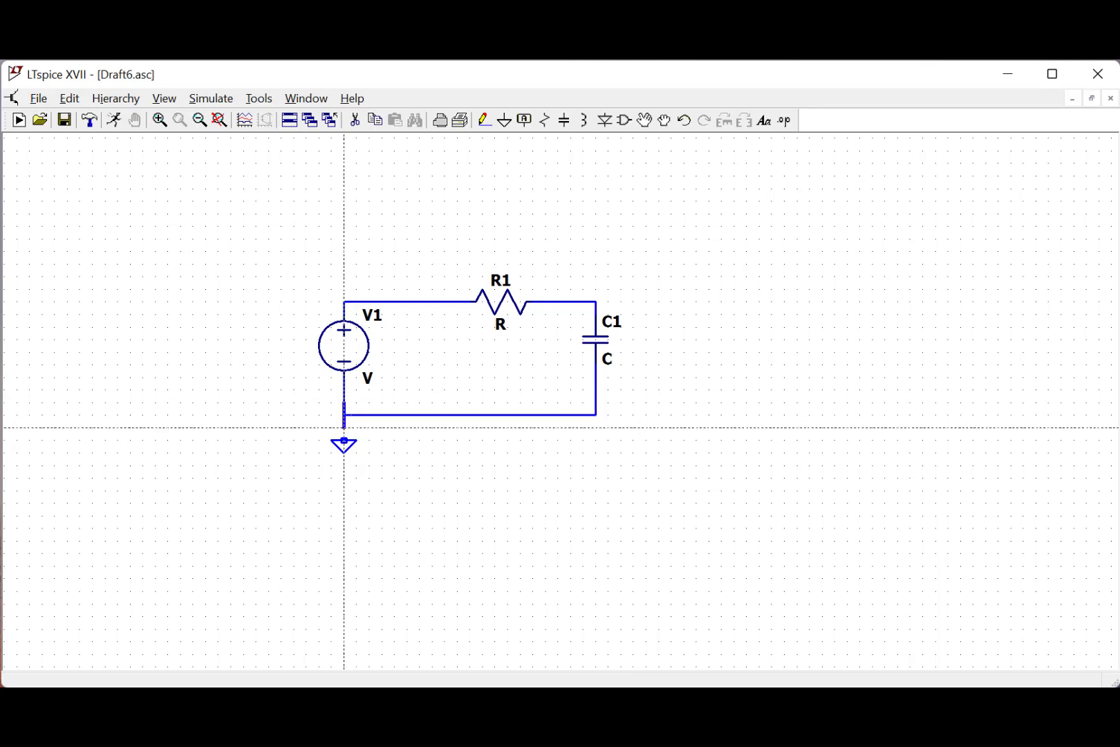
click(344, 440)
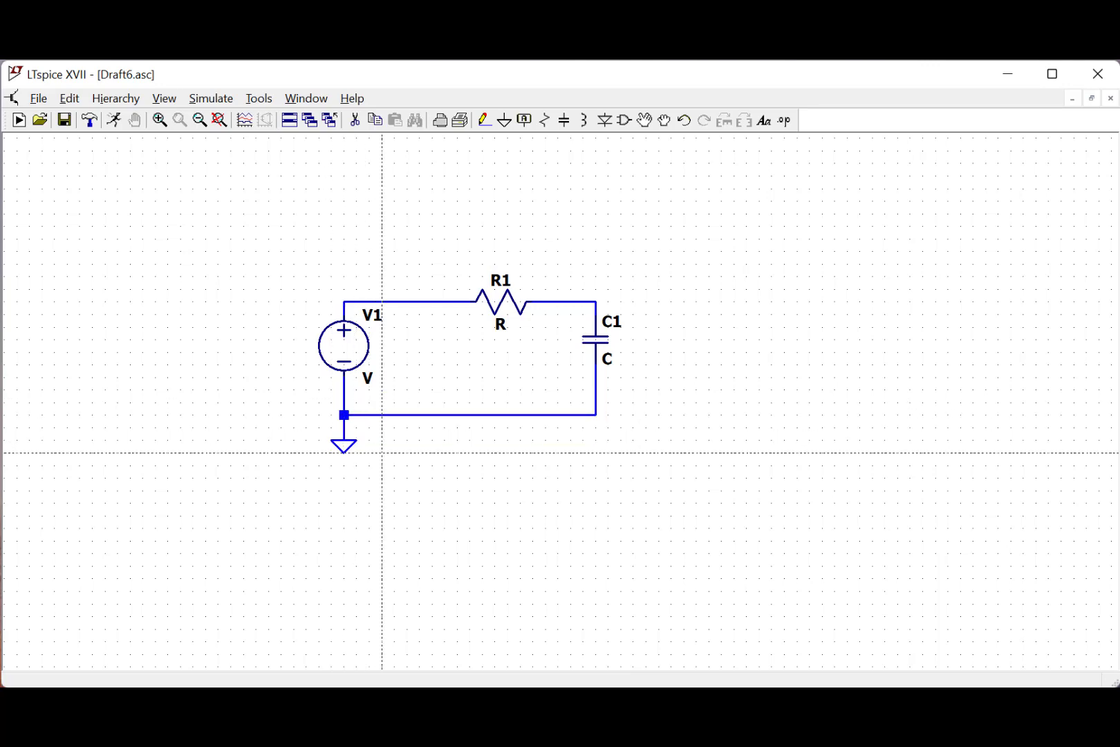
key(Escape)
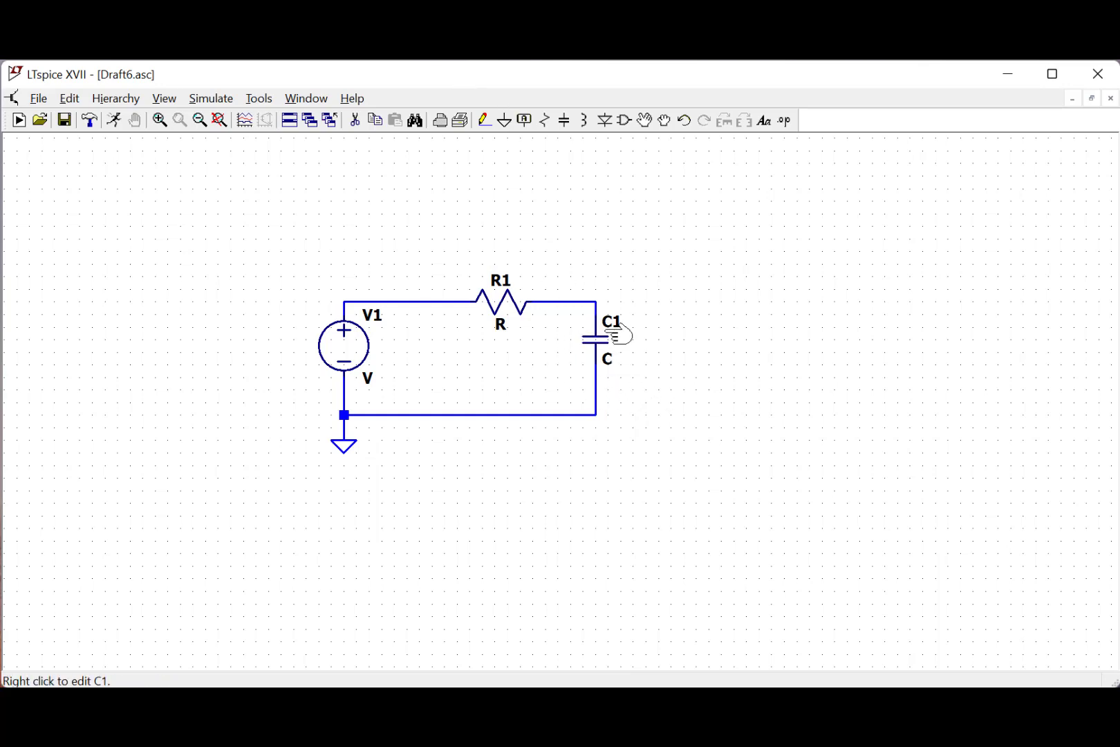
Set the capacitance of C1 to 100n and the value of resistor R1 to the parameter {Rvar}.
right_click(614, 346)
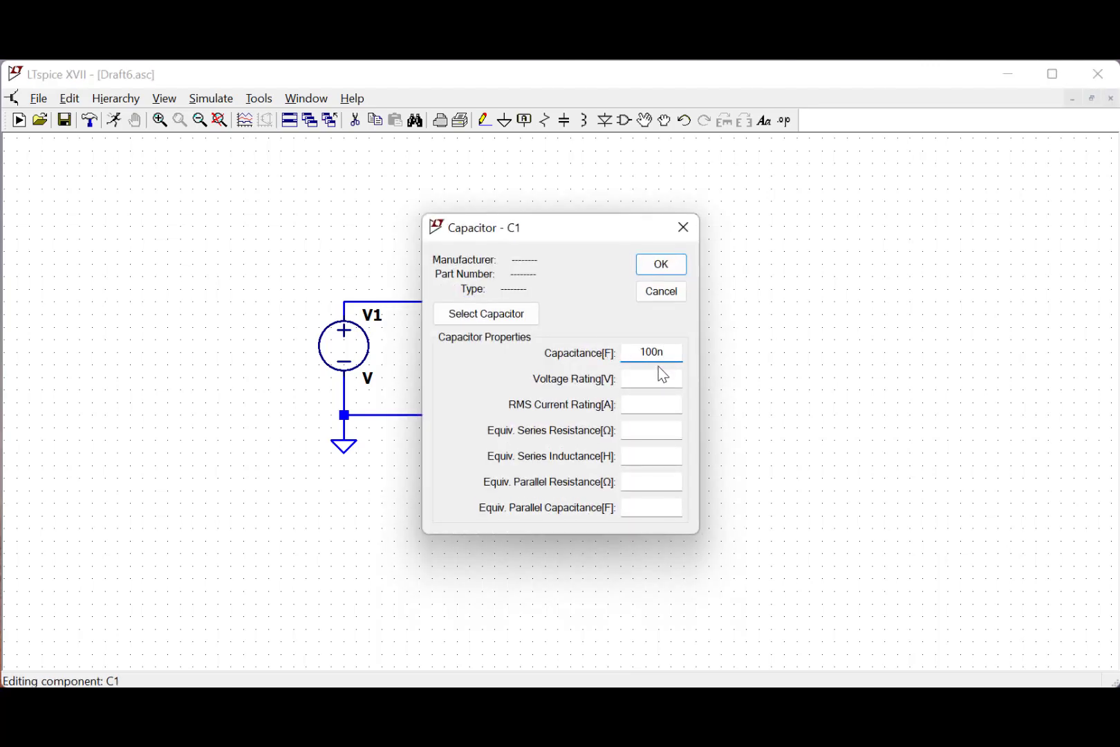
click(678, 267)
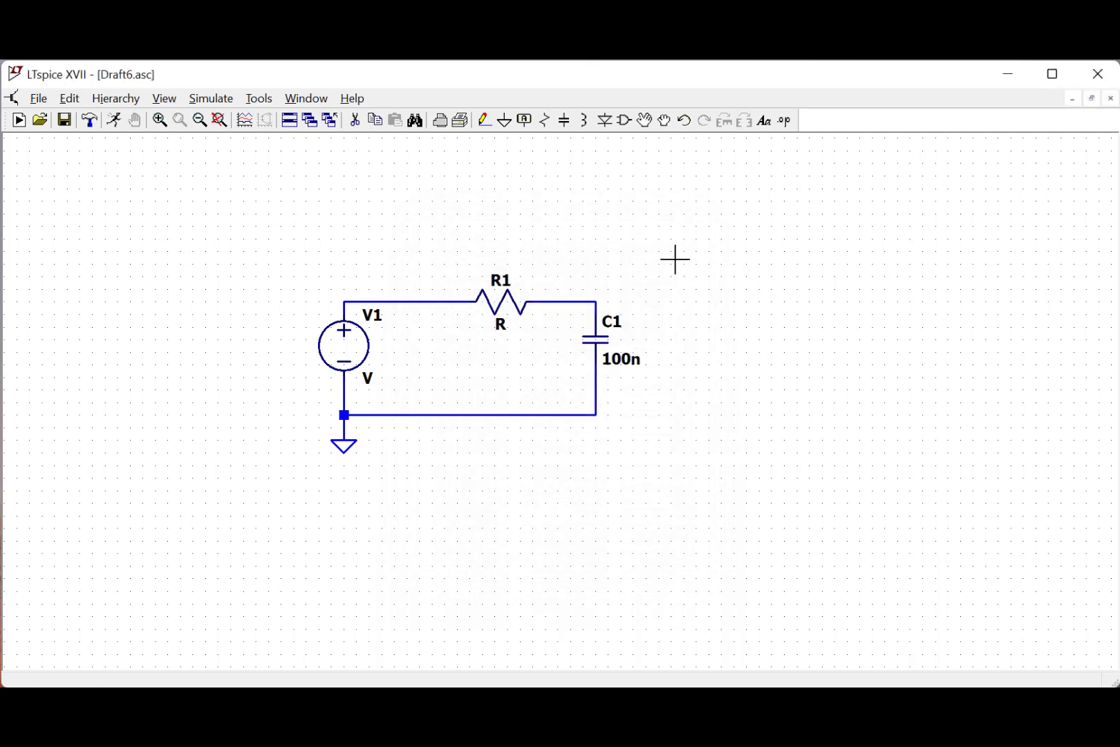
right_click(502, 327)
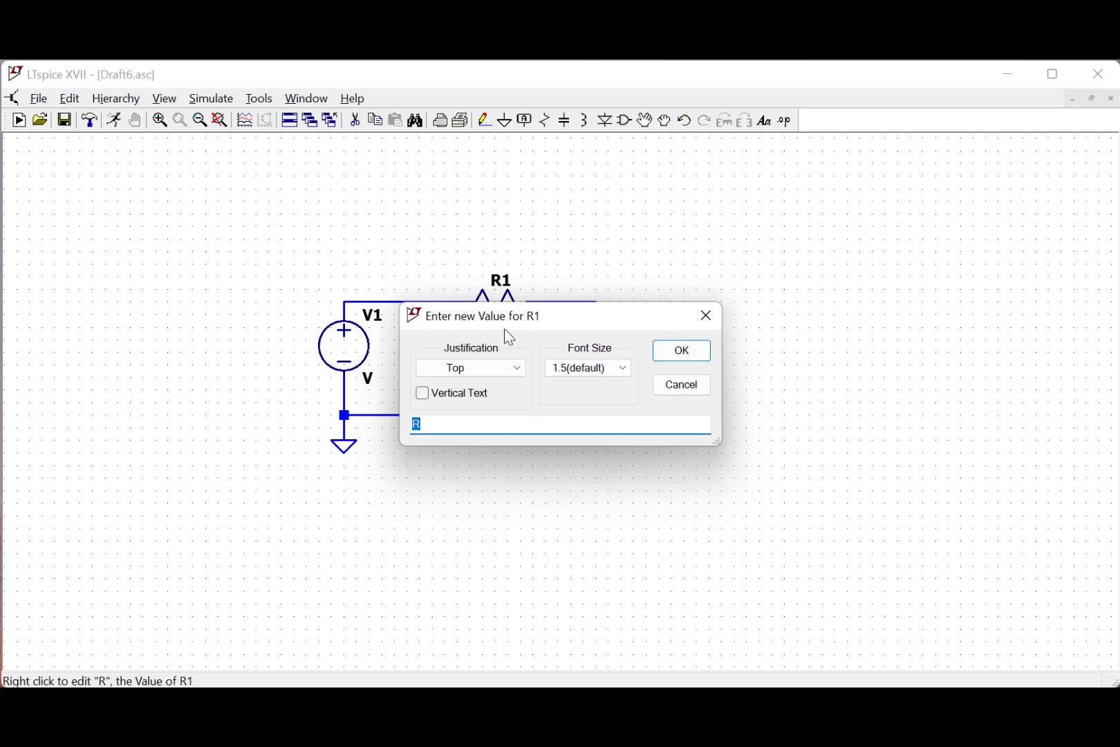
drag(593, 314, 705, 443)
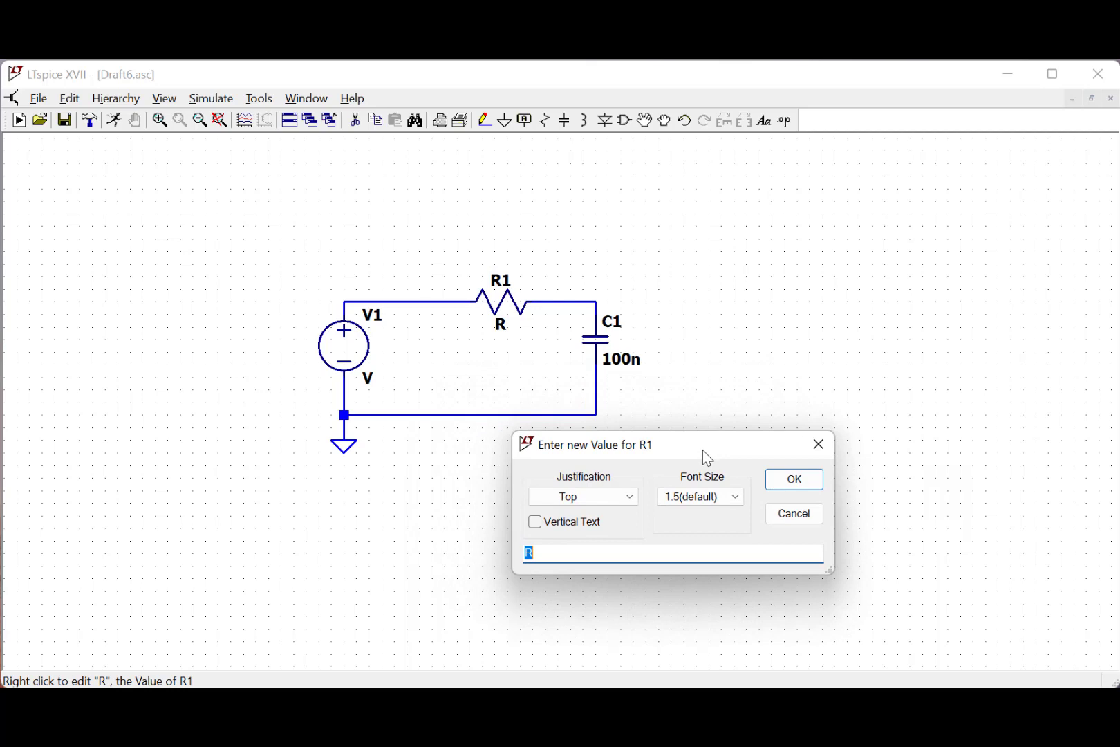
text(100)
key(BackSpace)
key(BackSpace)
key(BackSpace)
text({Rvar})
click(780, 484)
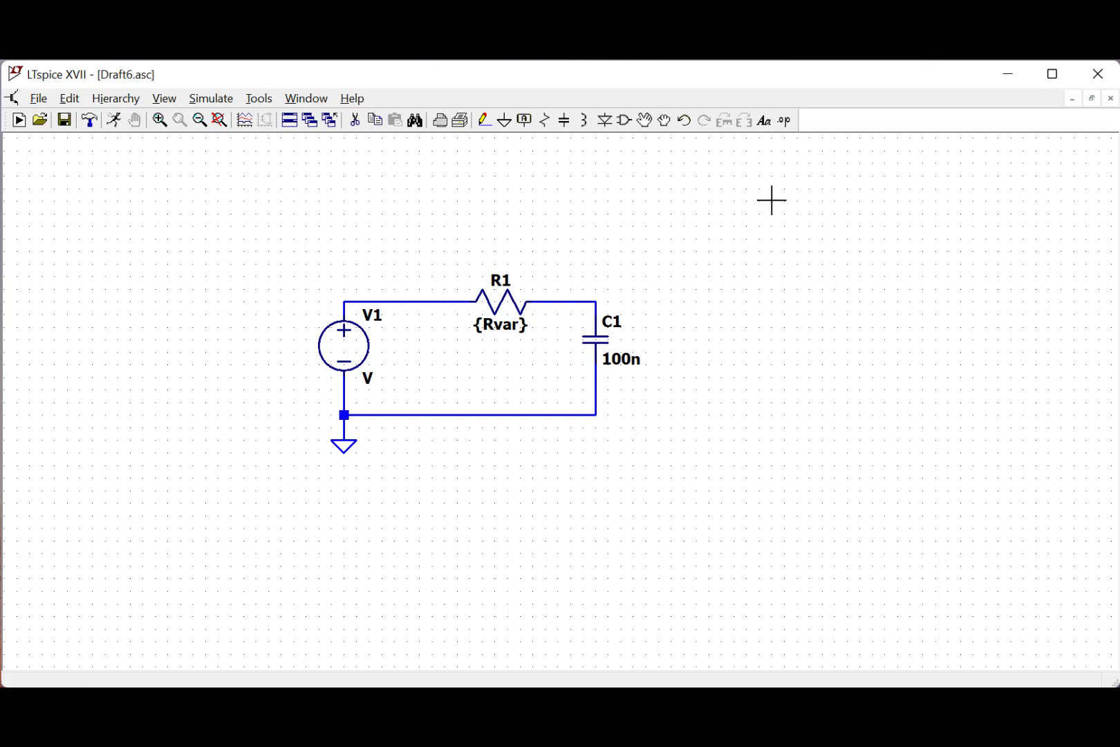
click(785, 122)
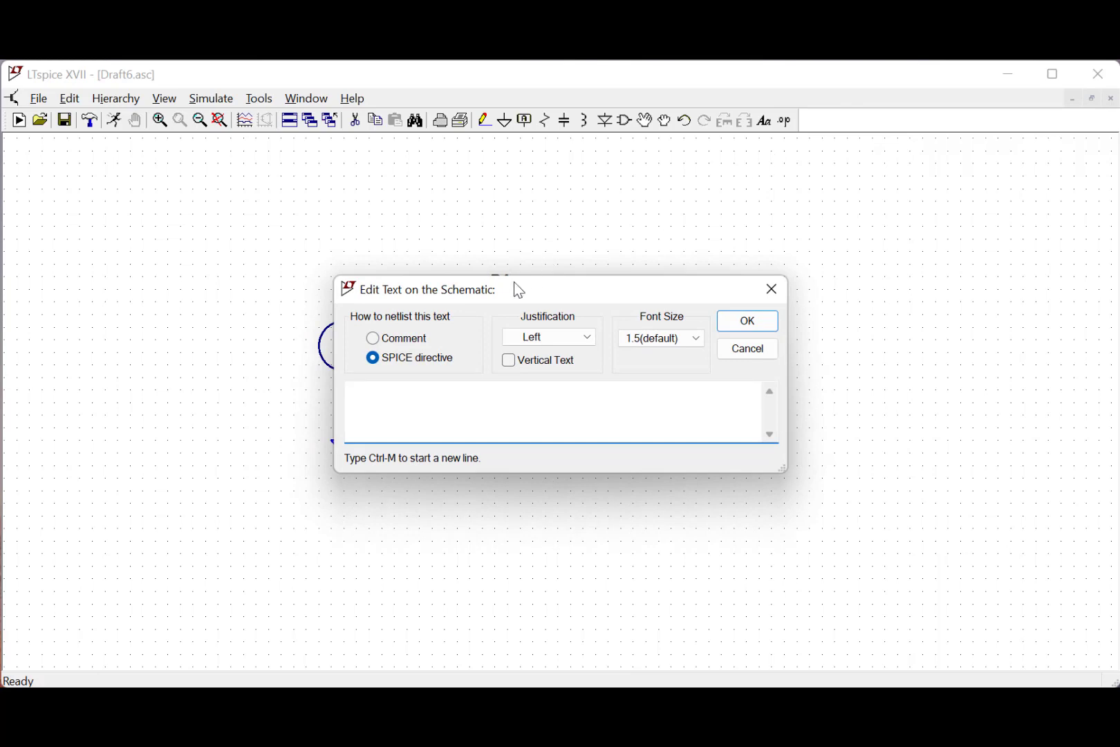
drag(512, 294, 642, 466)
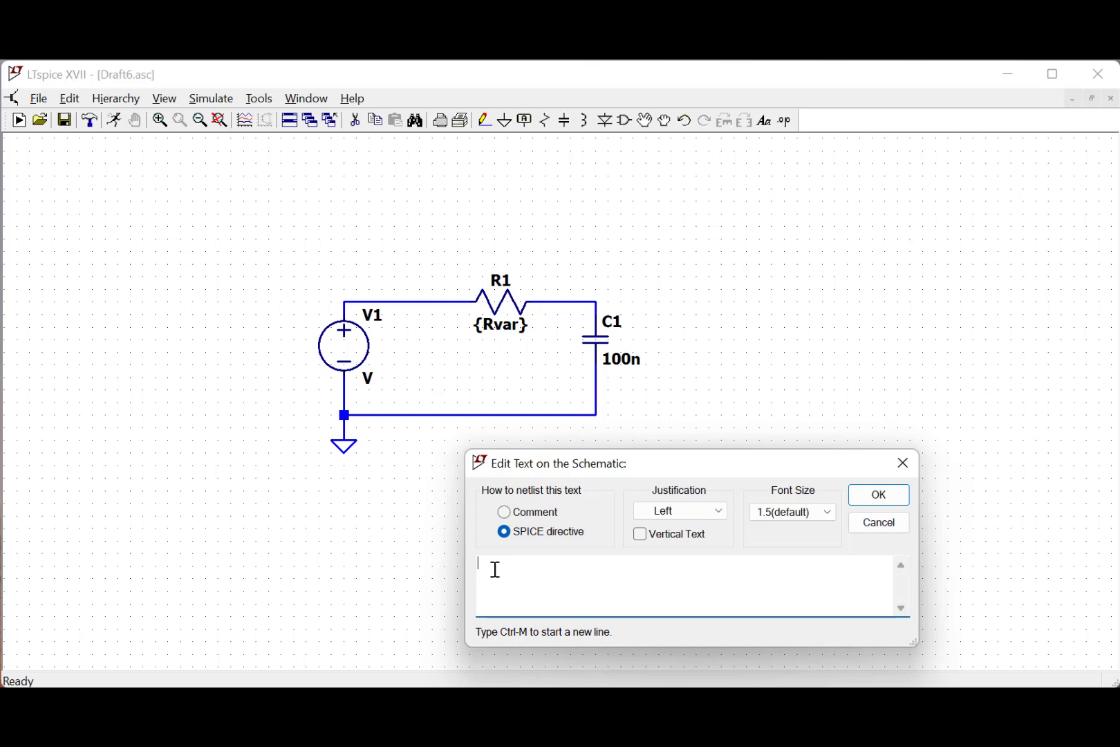
text(.step)
text(param)
text(Rvar)
text(List)
text(100 1000 10000)
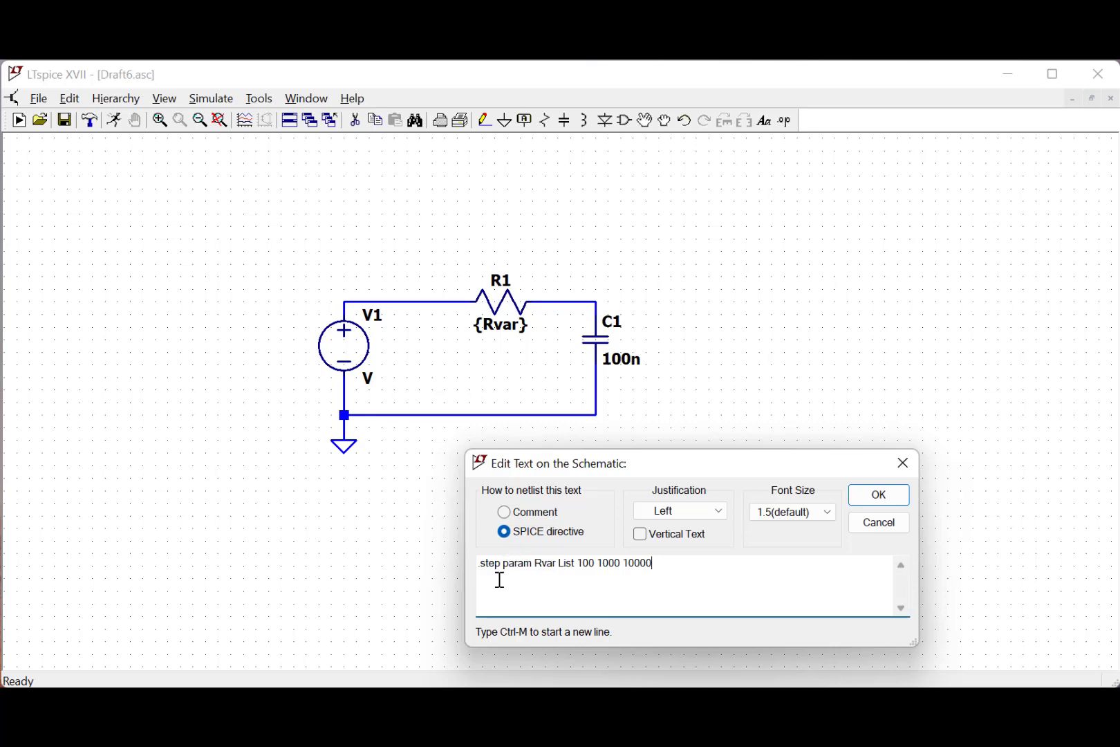
Examine each term of the directive: the step command, the parameter name, the List keyword and the three resistance values.
double_click(490, 564)
click(517, 567)
double_click(518, 567)
double_click(548, 564)
double_click(567, 564)
double_click(588, 564)
click(608, 562)
double_click(609, 562)
double_click(650, 564)
click(650, 584)
Accept the step directive and place it on the schematic below the circuit.
click(875, 497)
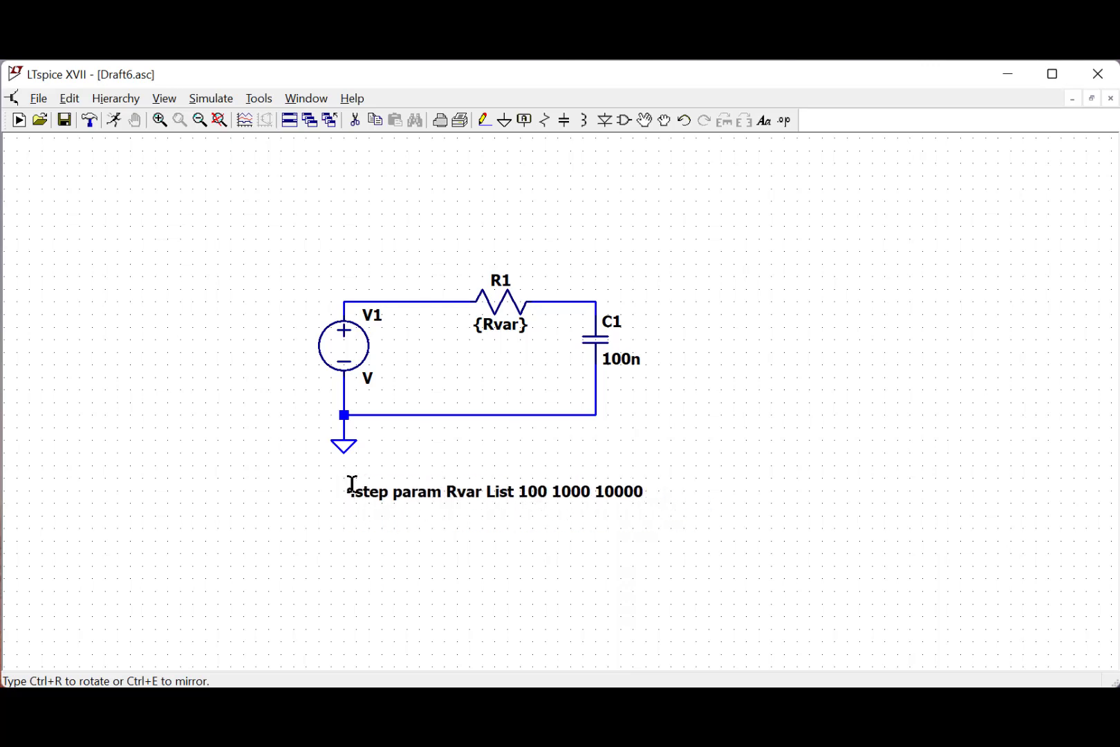
click(352, 478)
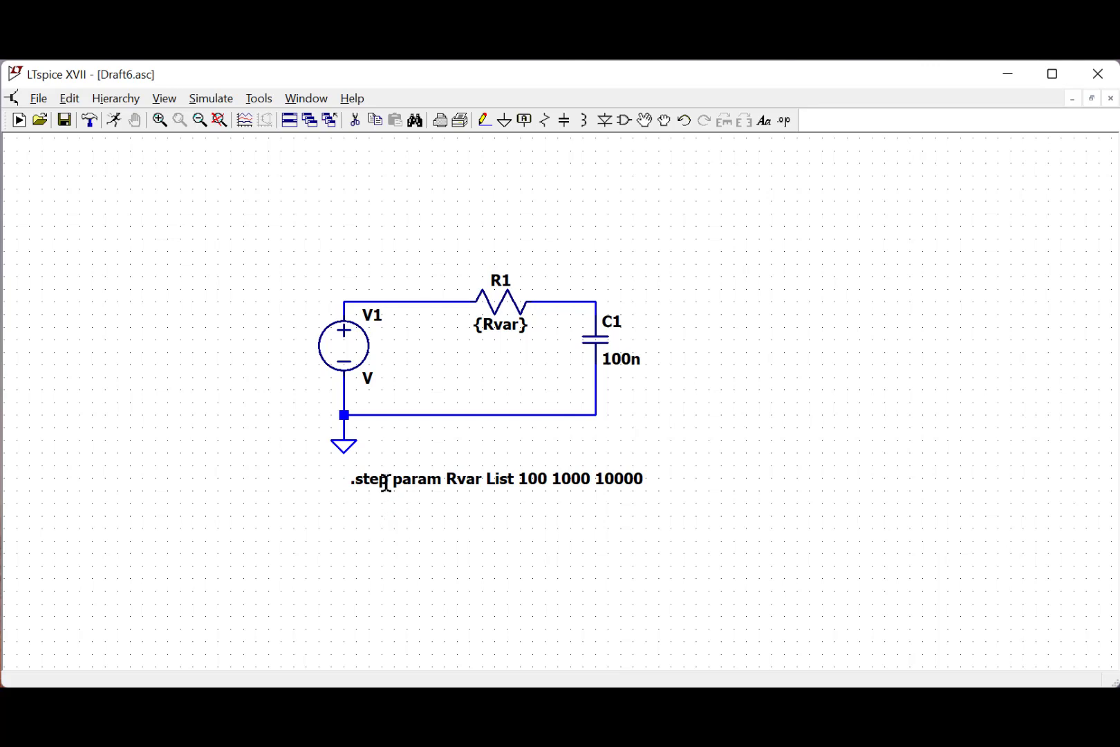
Set the small-signal AC amplitude of voltage source V1 to 1.
right_click(360, 350)
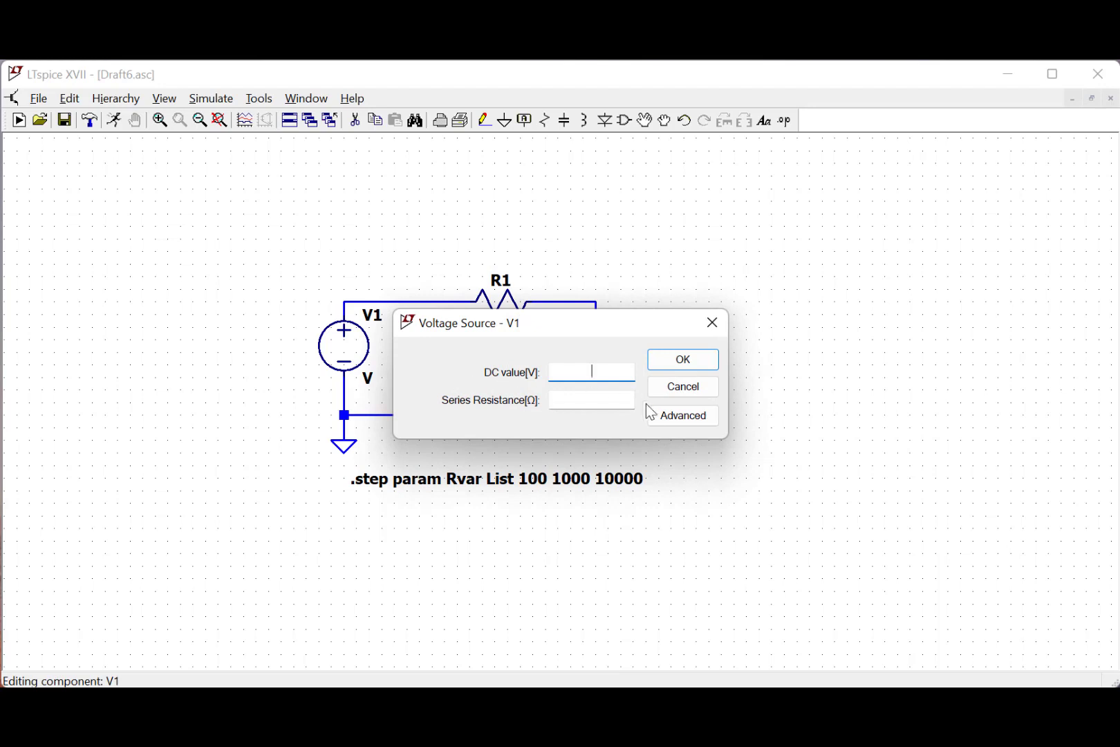
click(664, 417)
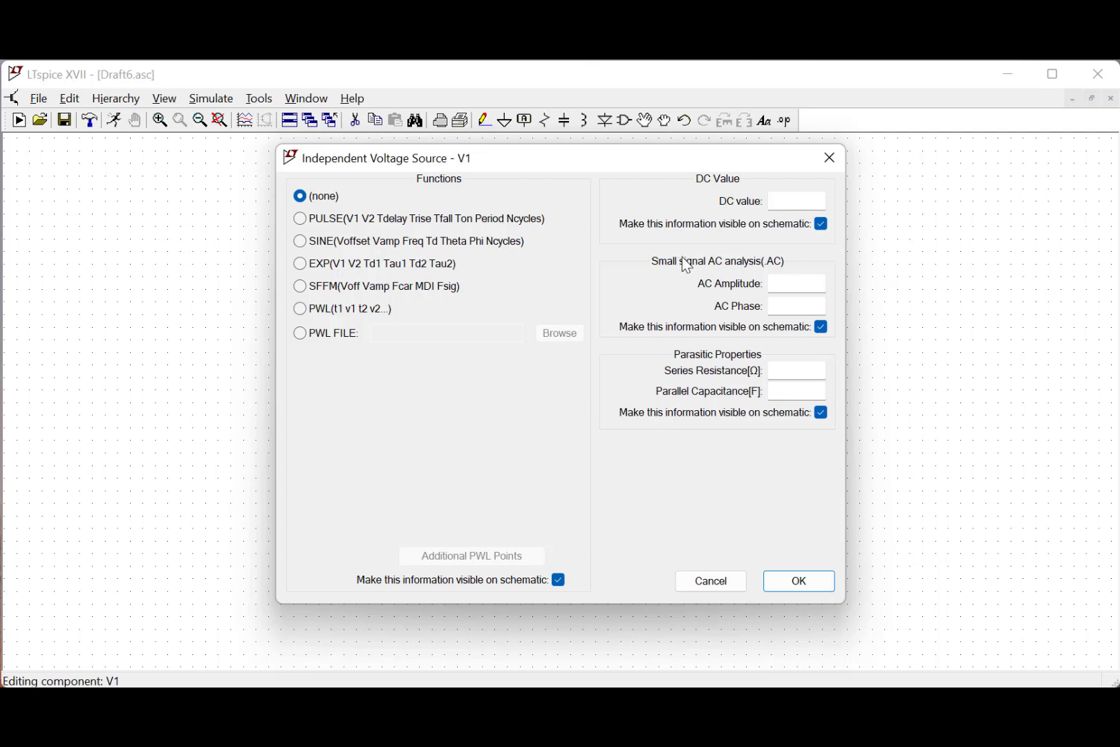
click(780, 282)
text(1)
click(797, 590)
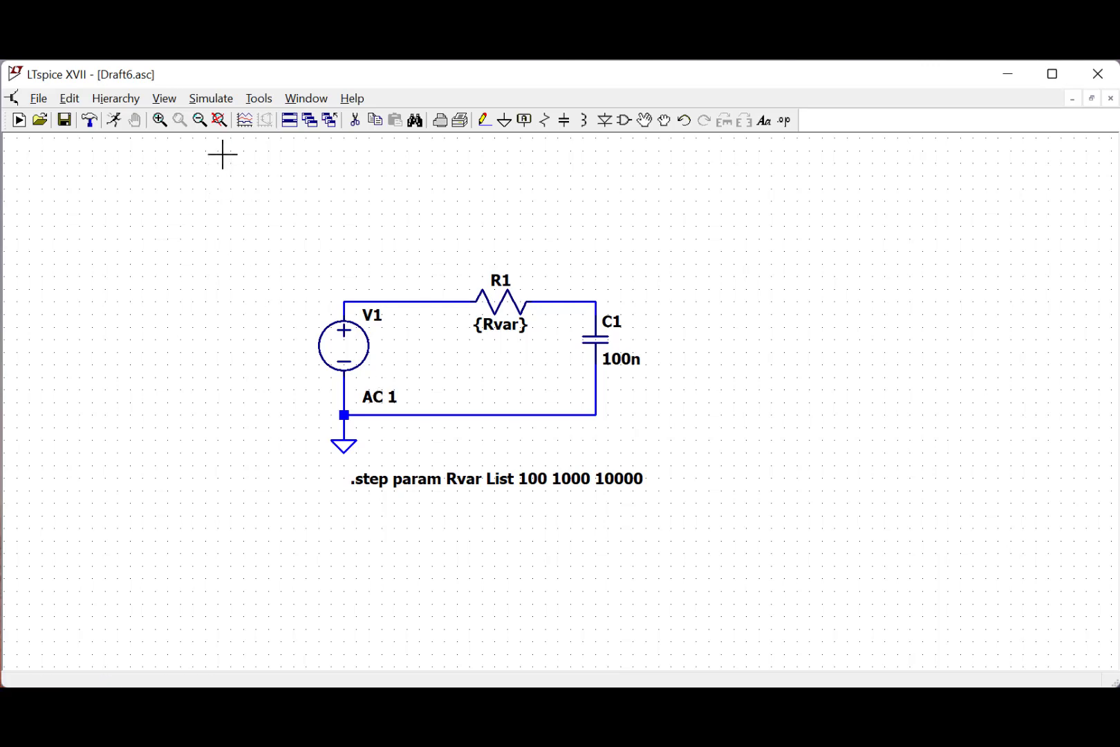
Start a simulation command for AC analysis and set its sweep type to Decade.
click(219, 102)
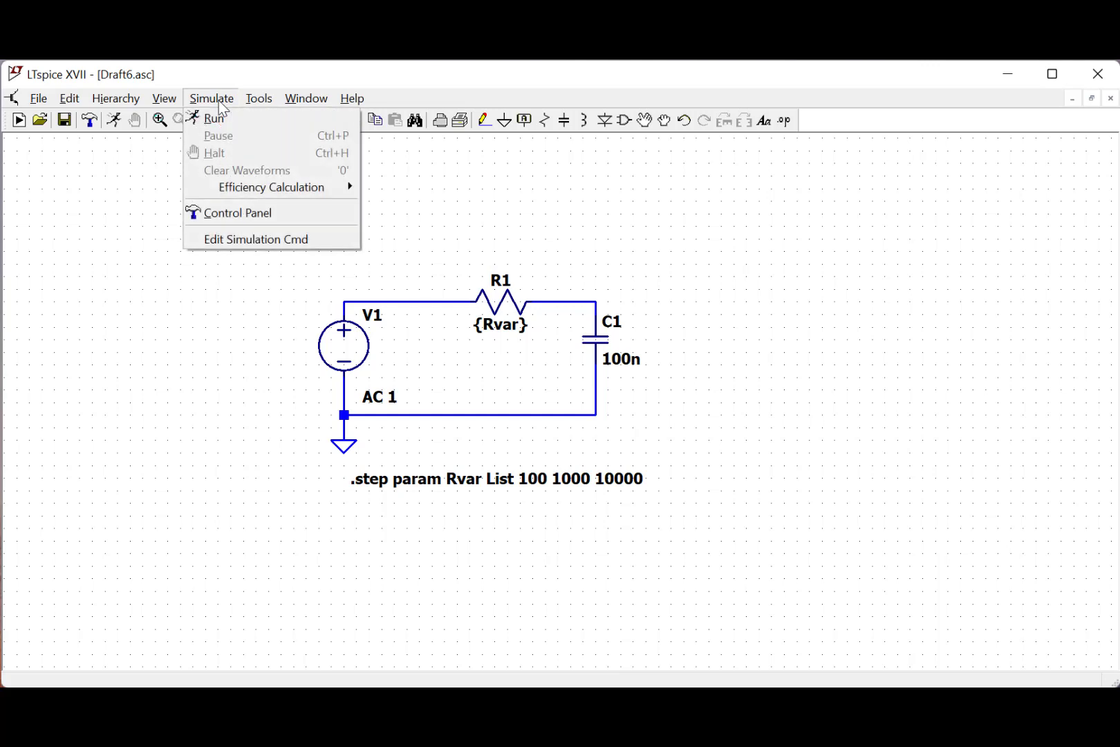
click(228, 240)
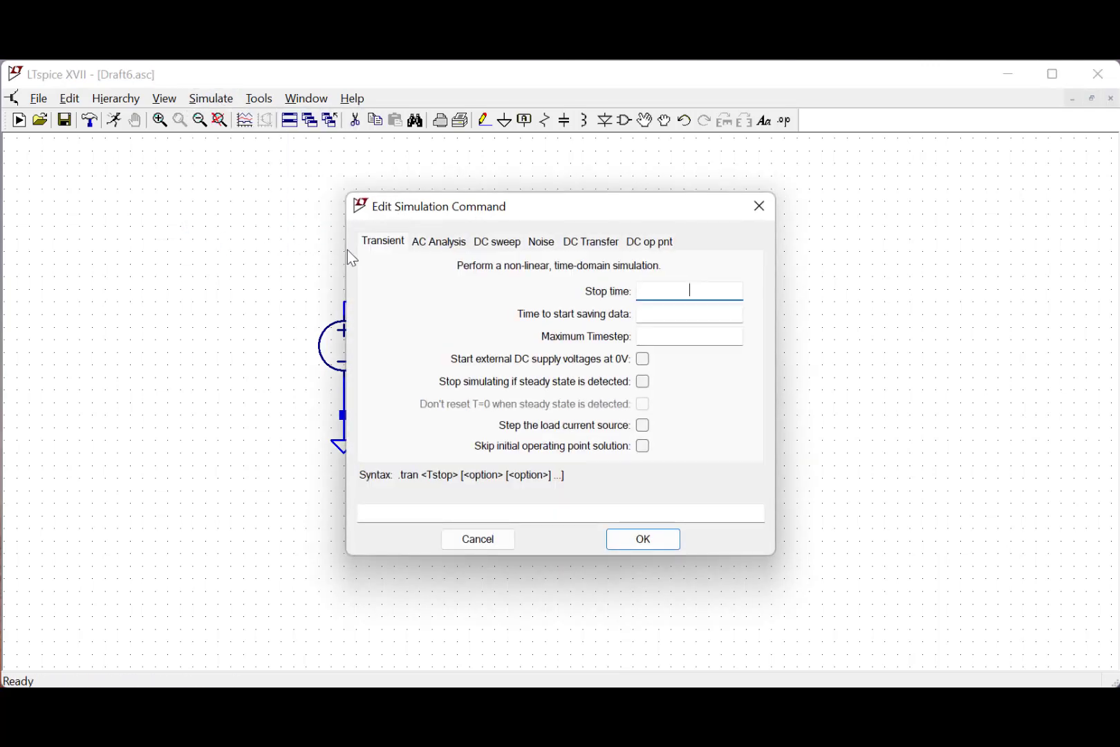
drag(432, 206, 695, 242)
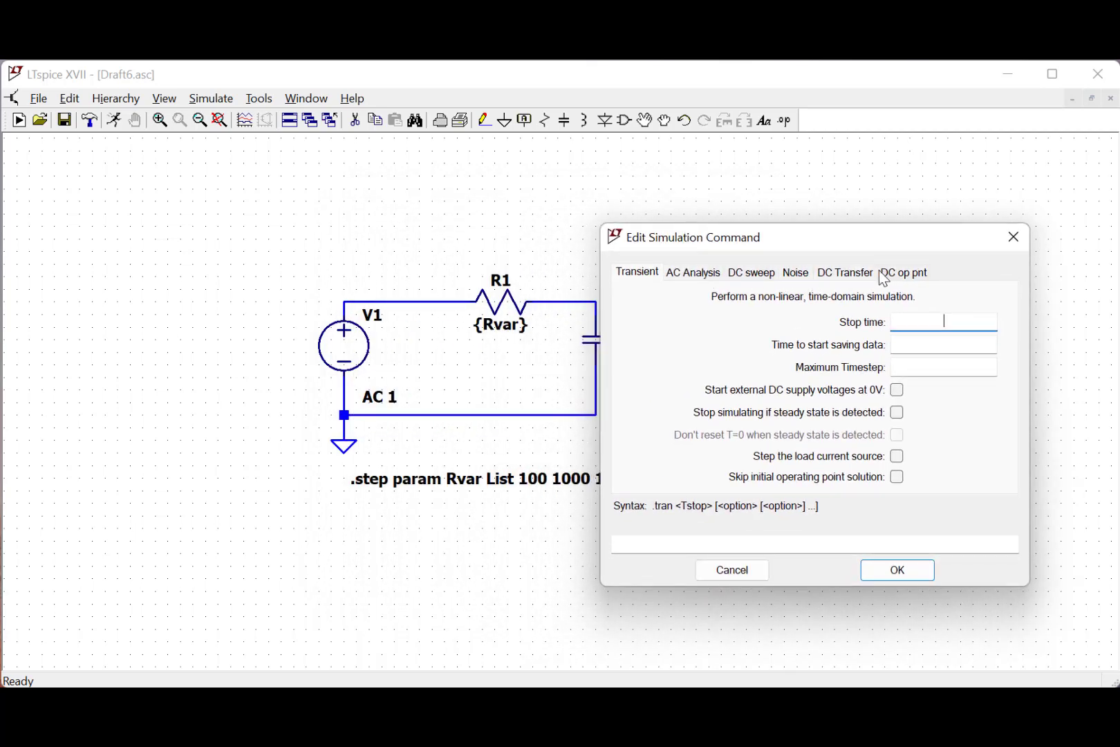
click(694, 273)
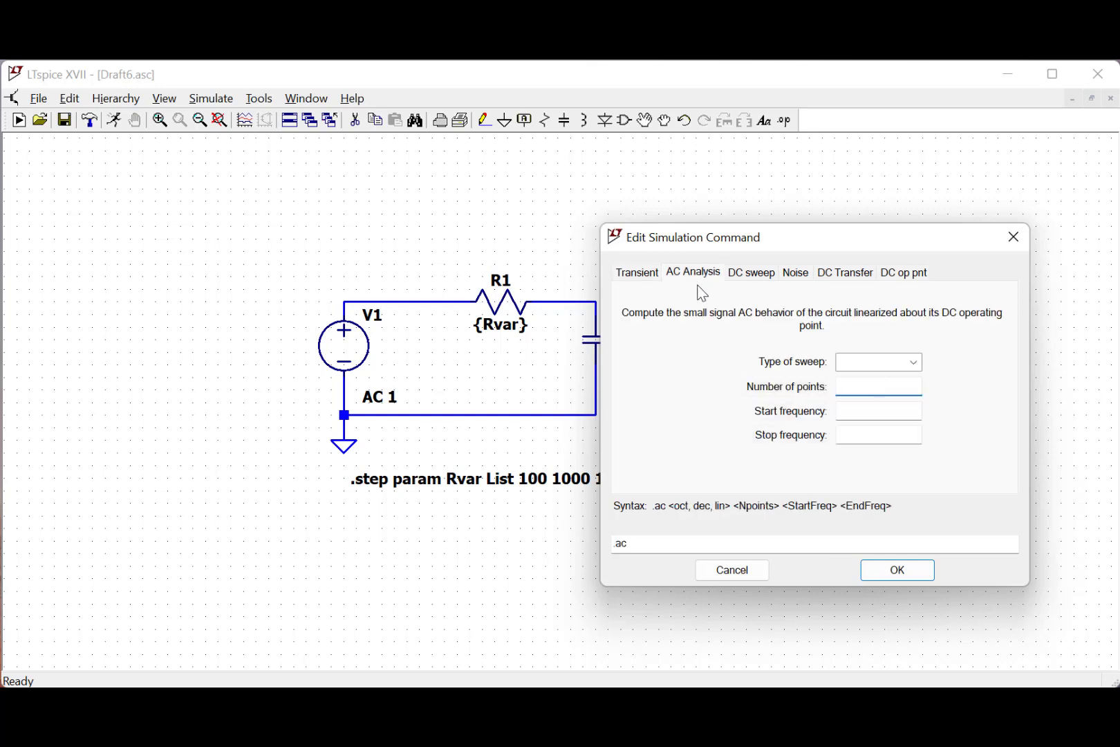
click(914, 363)
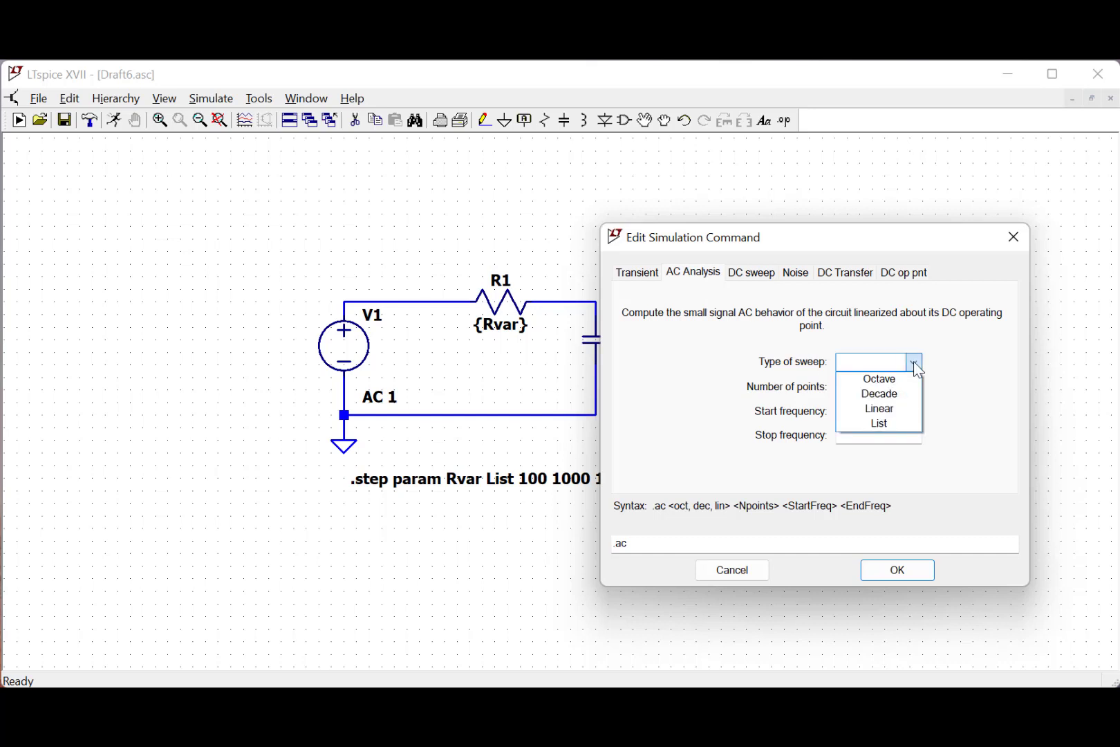
click(895, 399)
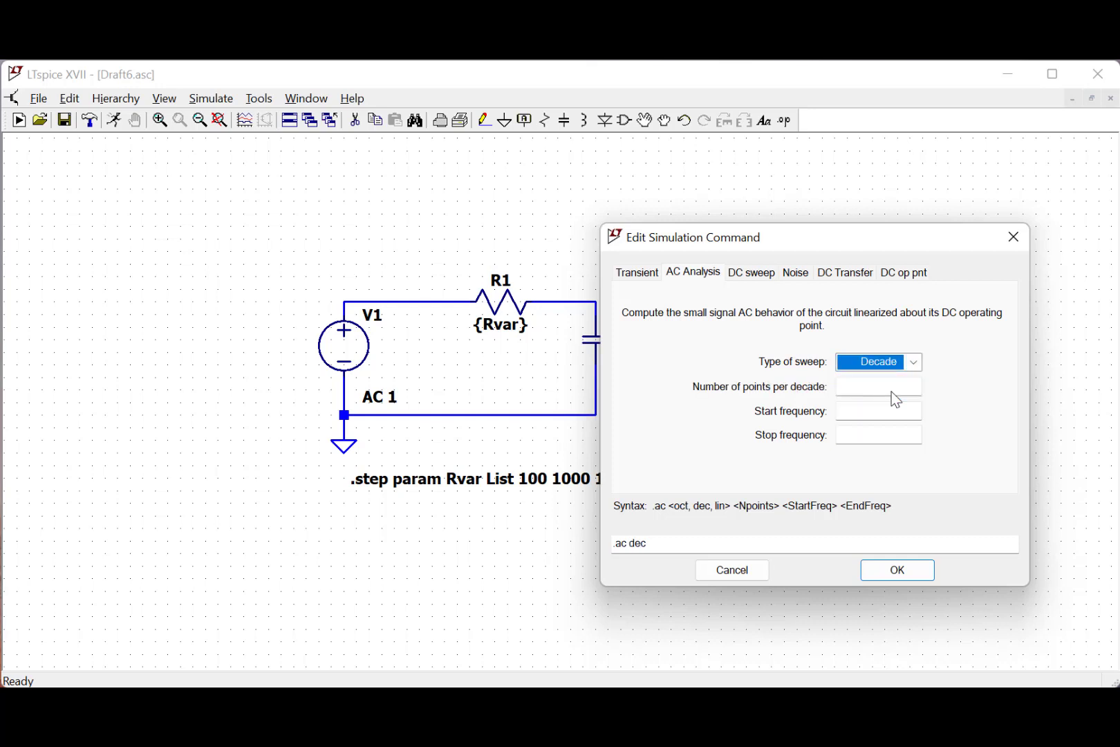
Set 20 points per decade from 1 to 1Meg and place the AC analysis command below the step directive.
click(894, 392)
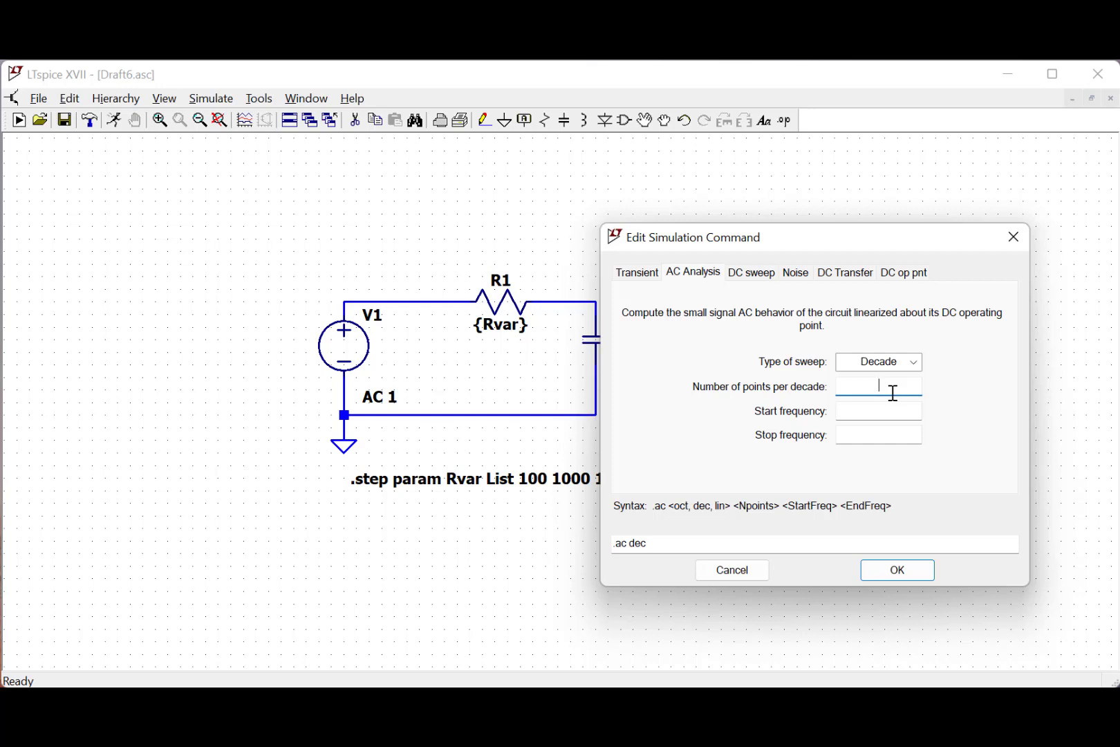
text(20)
click(904, 410)
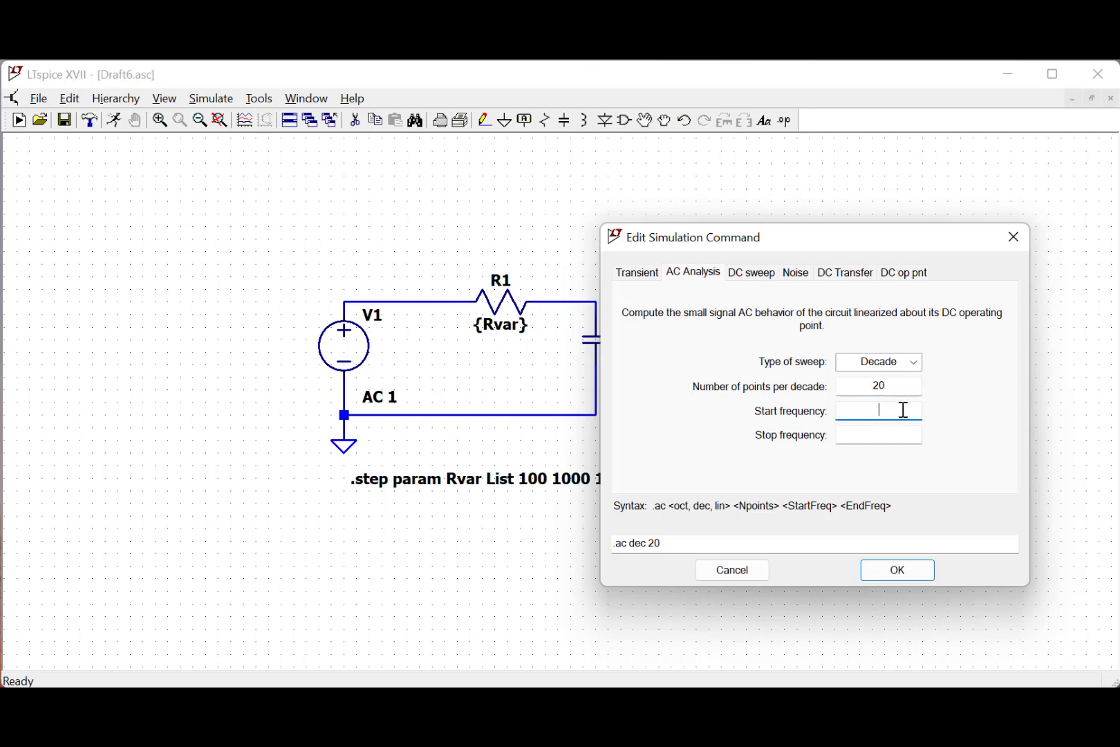
text(1)
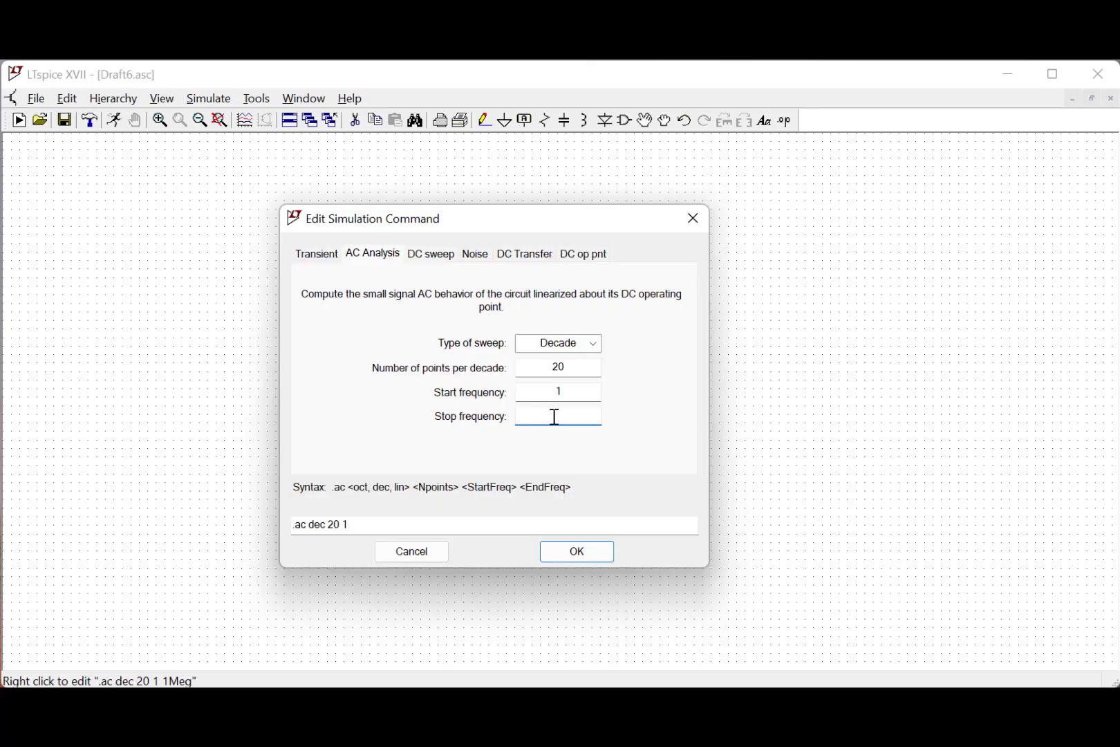
text(1Meg)
click(577, 551)
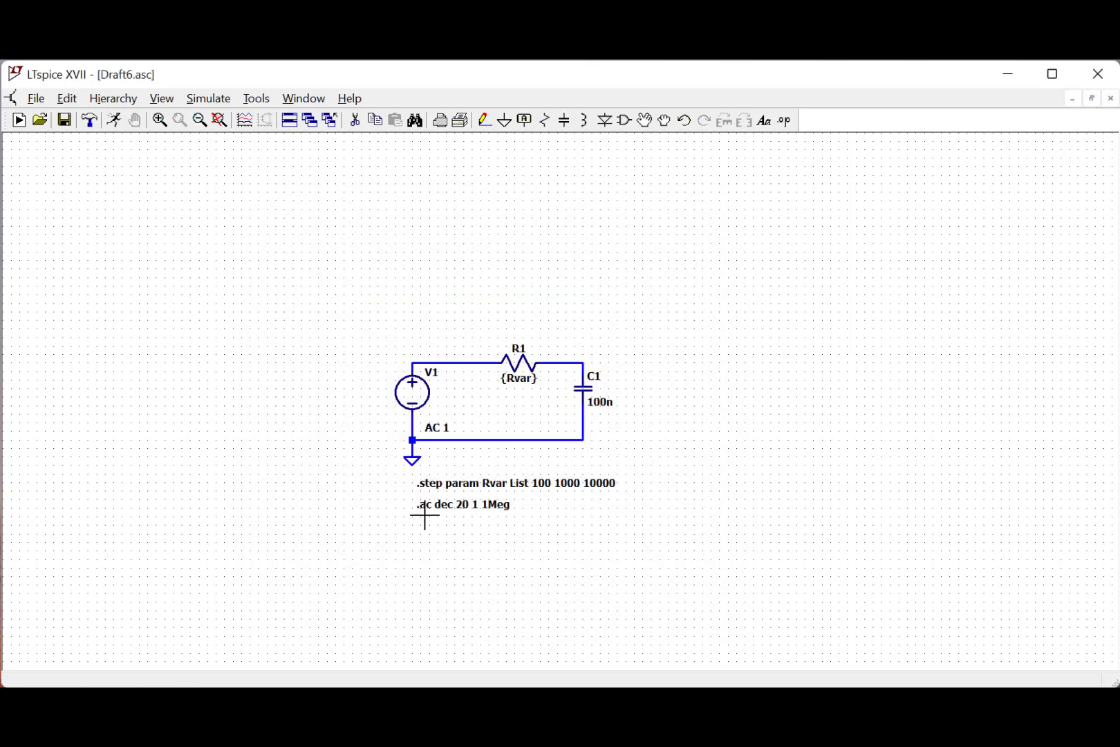
Run the AC simulation of the RC circuit.
scroll(452, 444, up, 3)
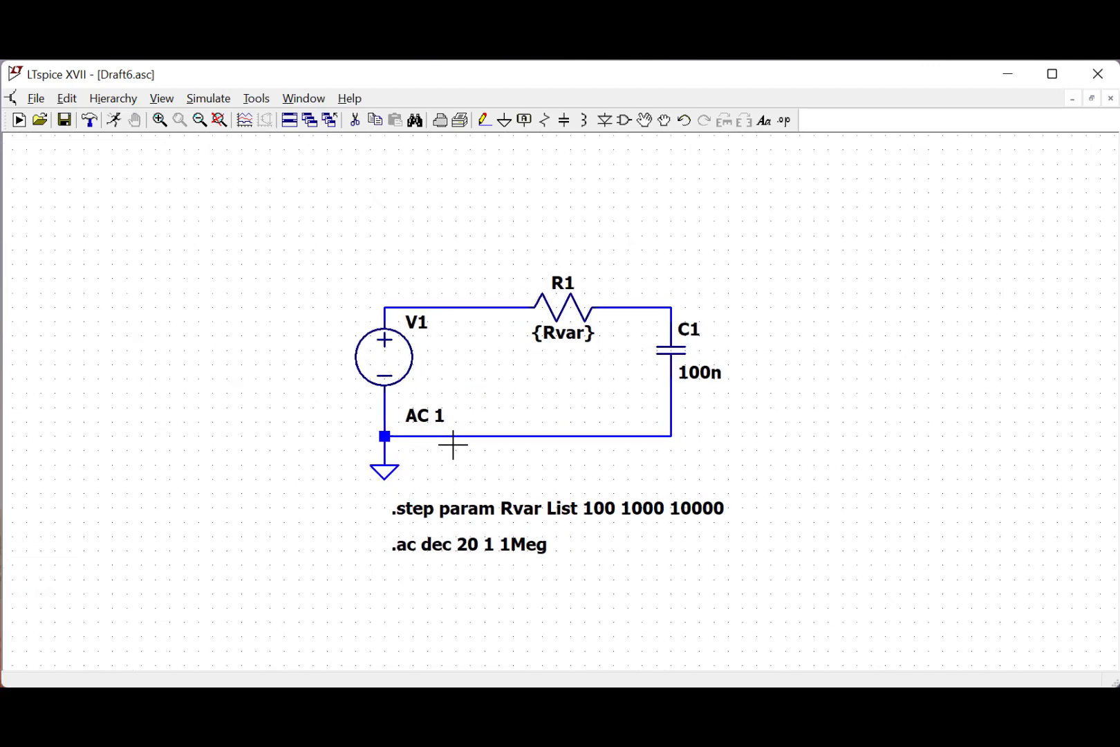
scroll(458, 443, down, 1)
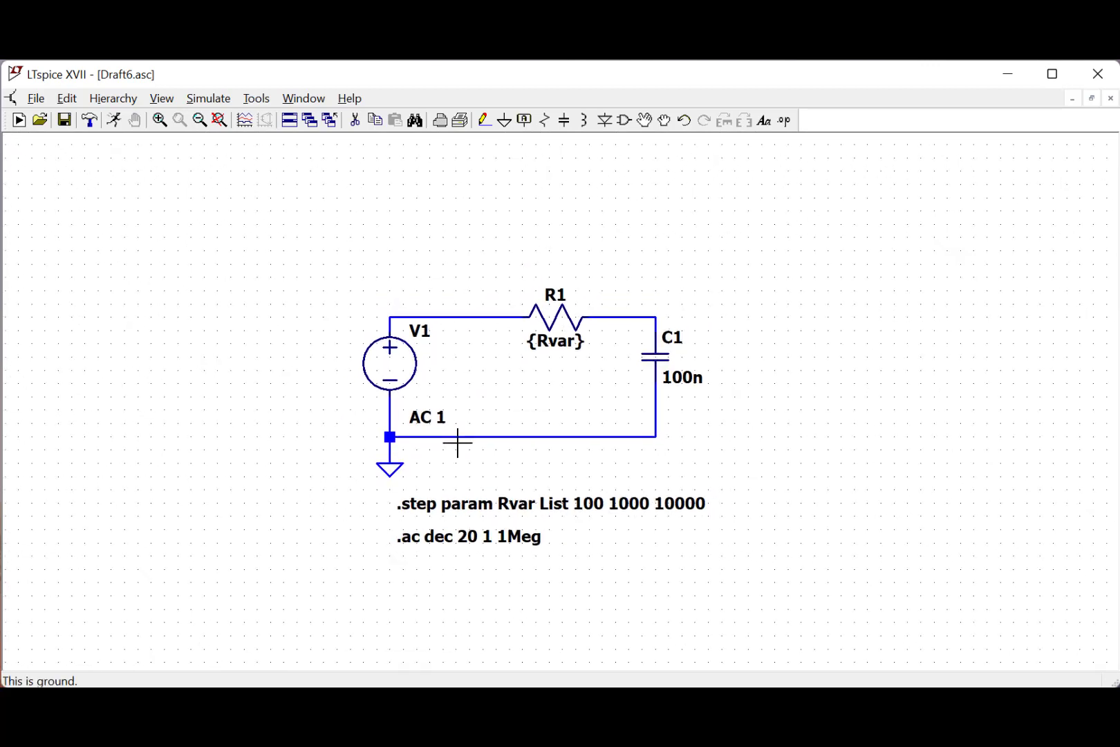
click(117, 131)
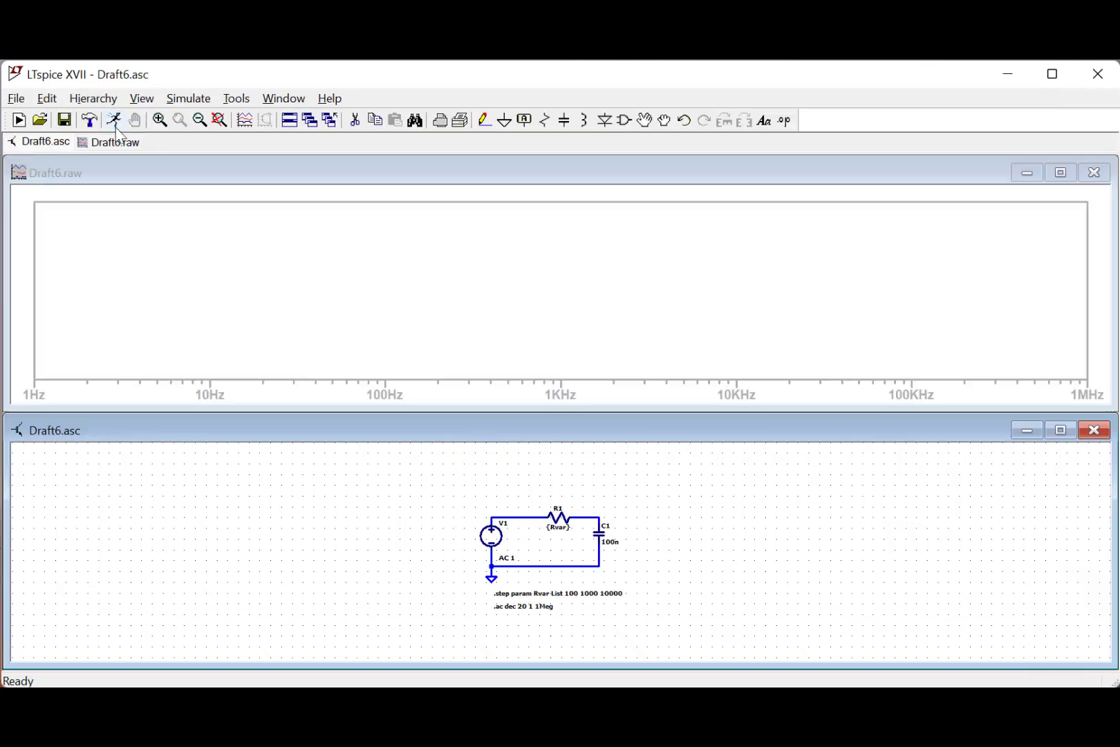
Plot the voltage at the node between V1 and R1, and delete that trace from the plot.
scroll(450, 548, up, 2)
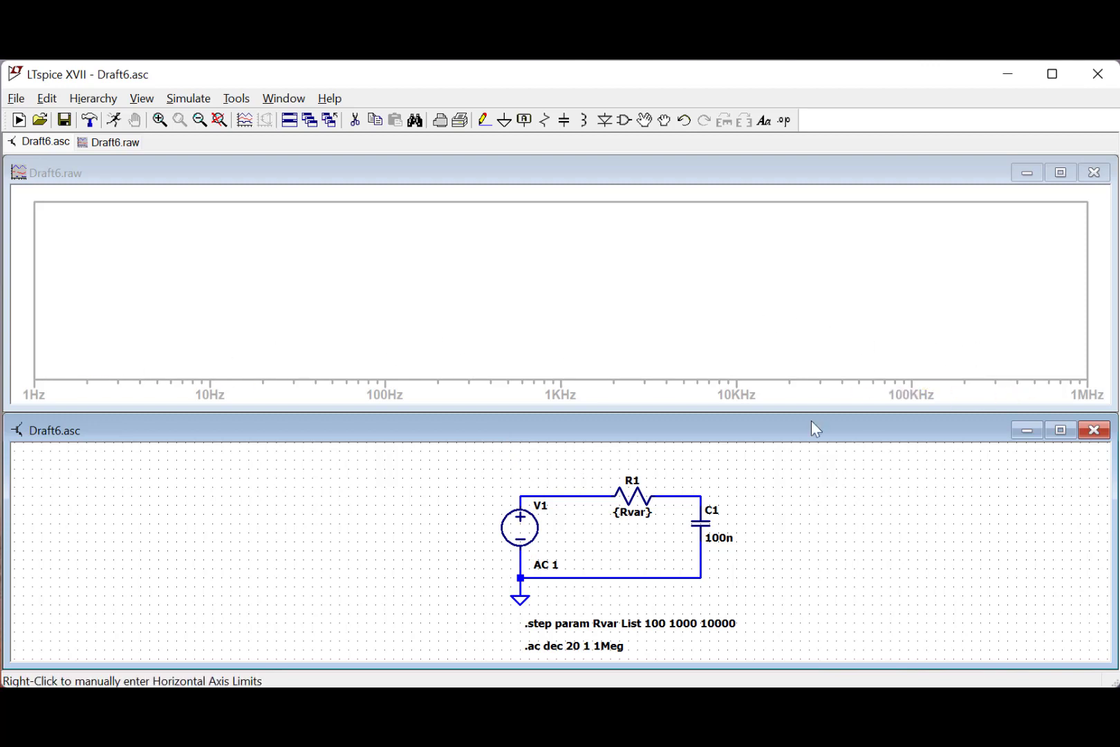
click(522, 493)
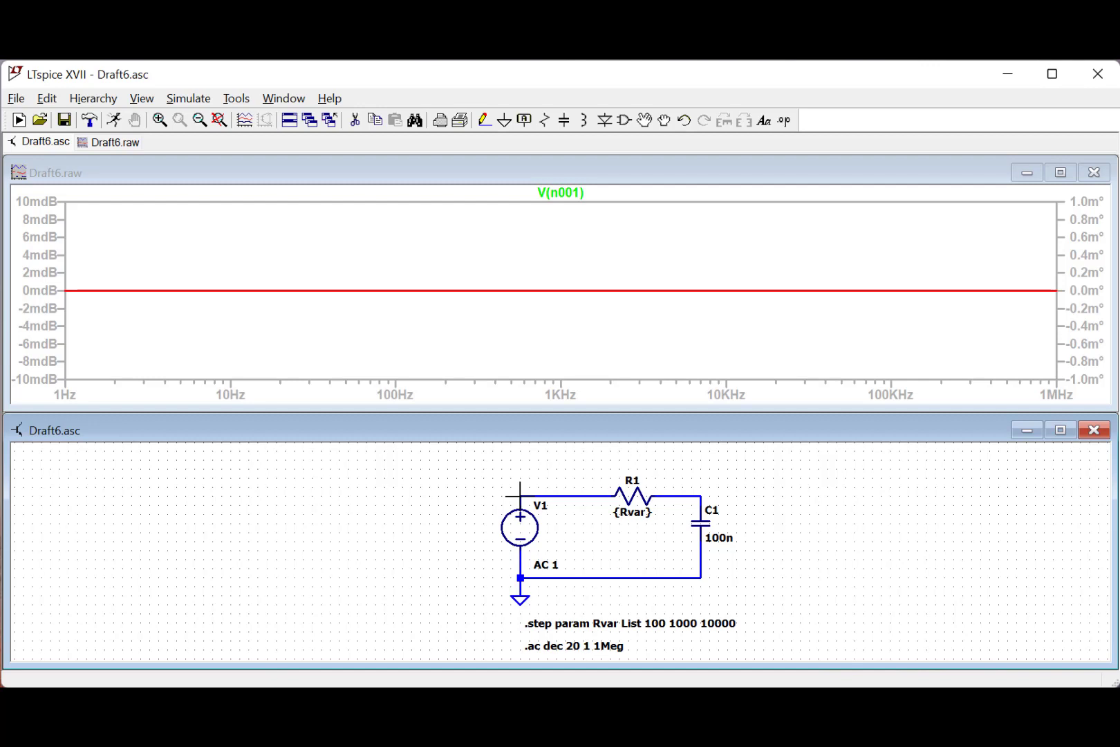
right_click(578, 192)
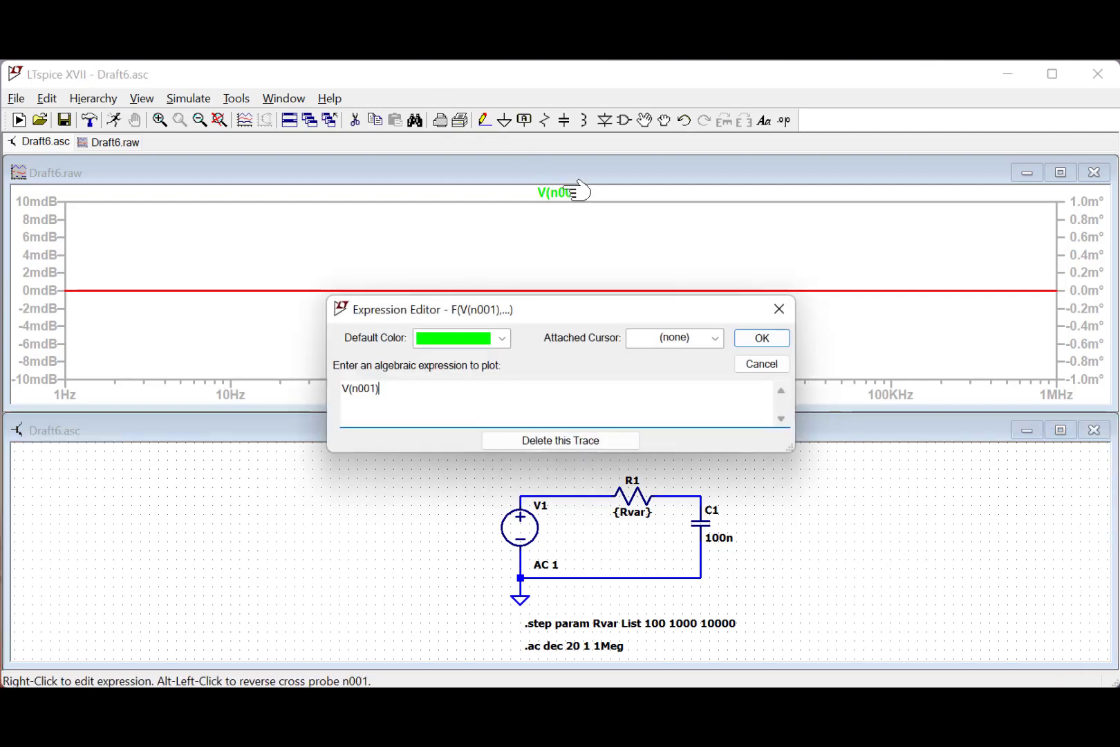
click(570, 441)
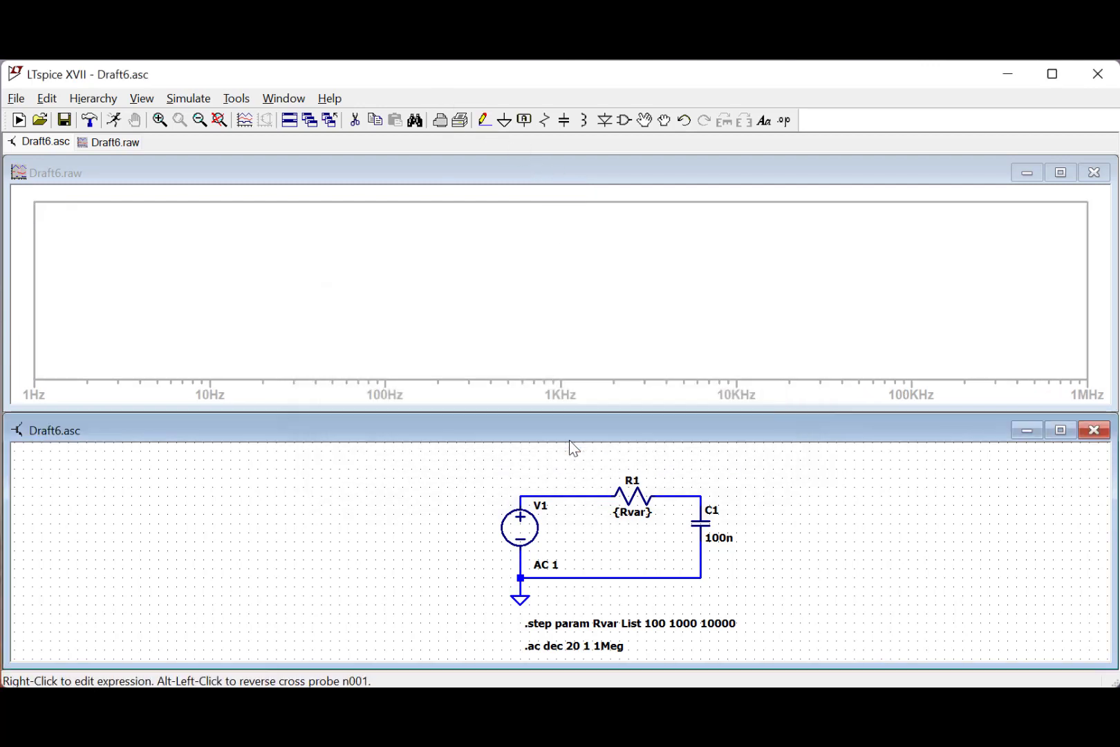
Plot the output voltage at the node between R1 and C1, and turn off the phase curves.
click(703, 492)
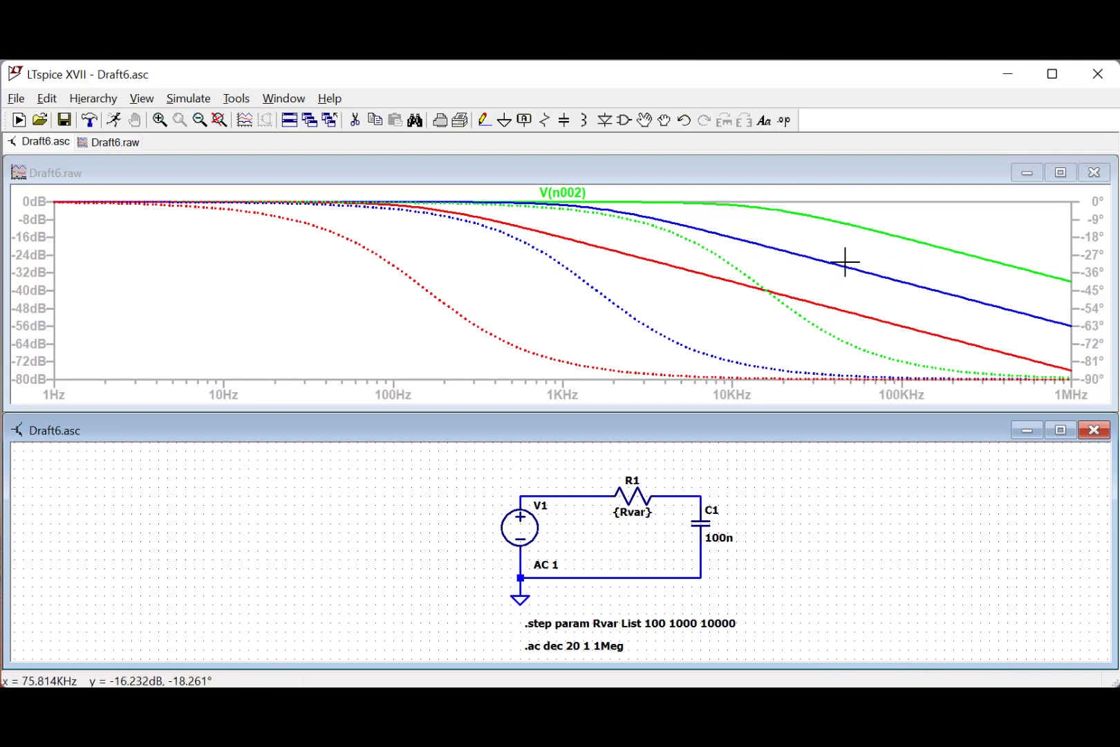
right_click(1091, 289)
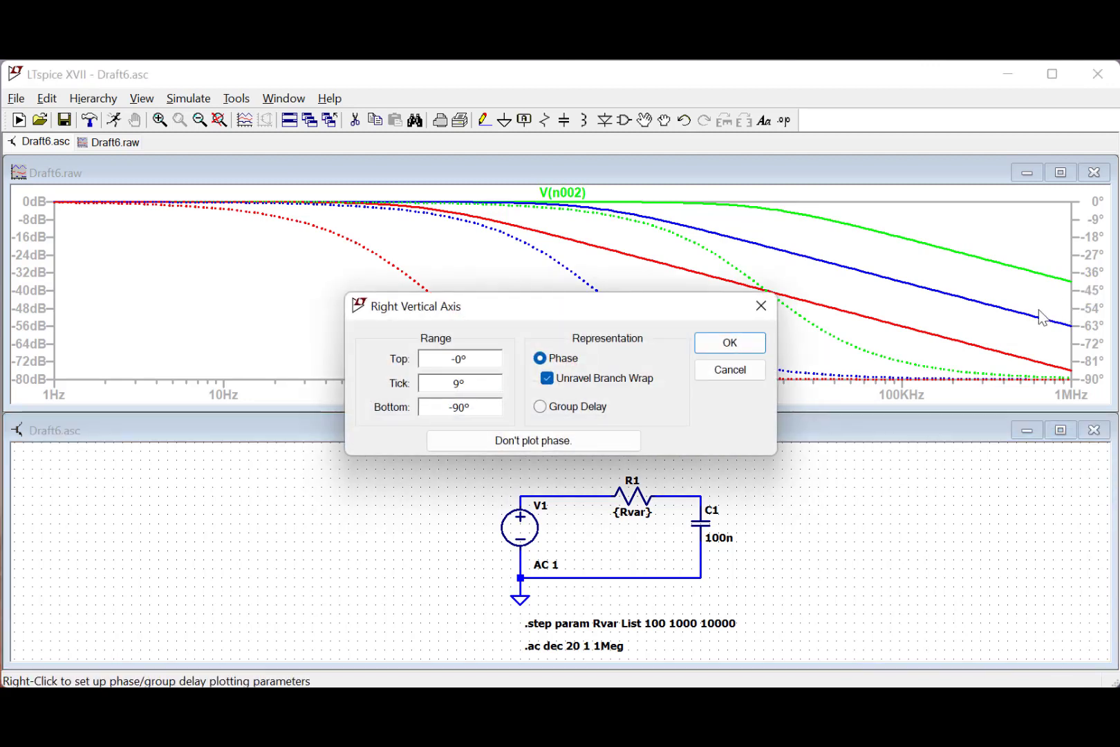
click(565, 449)
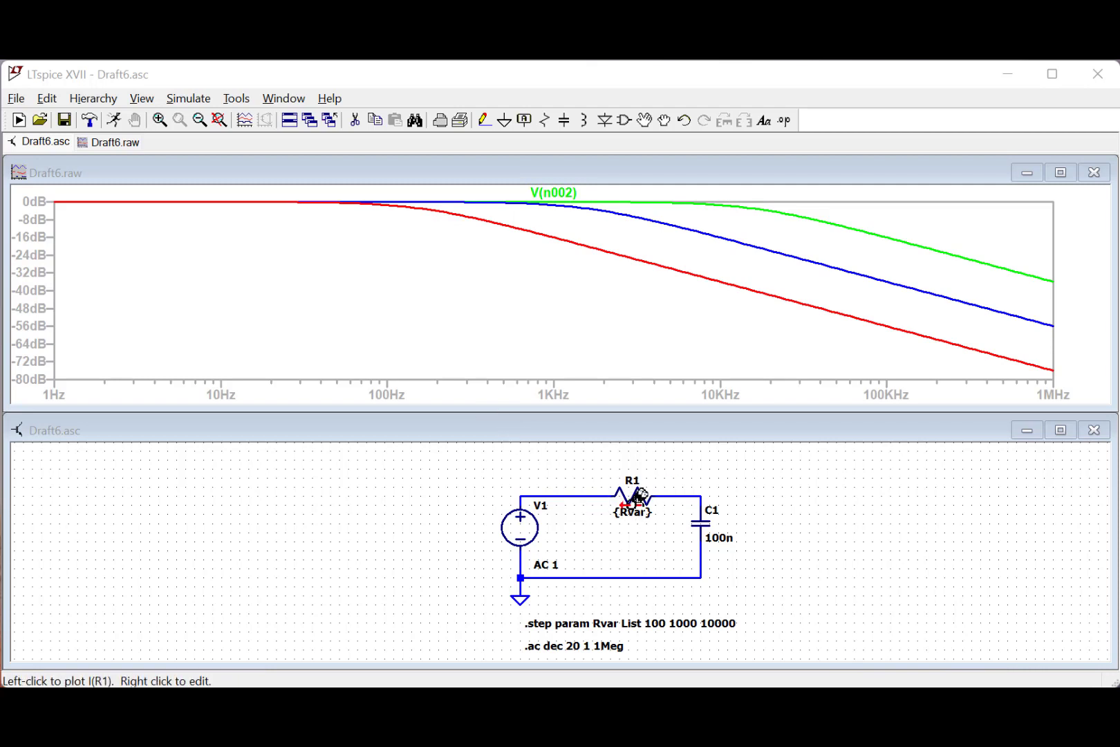
Set the lower limit of the plot's magnitude axis to -3dB.
right_click(38, 344)
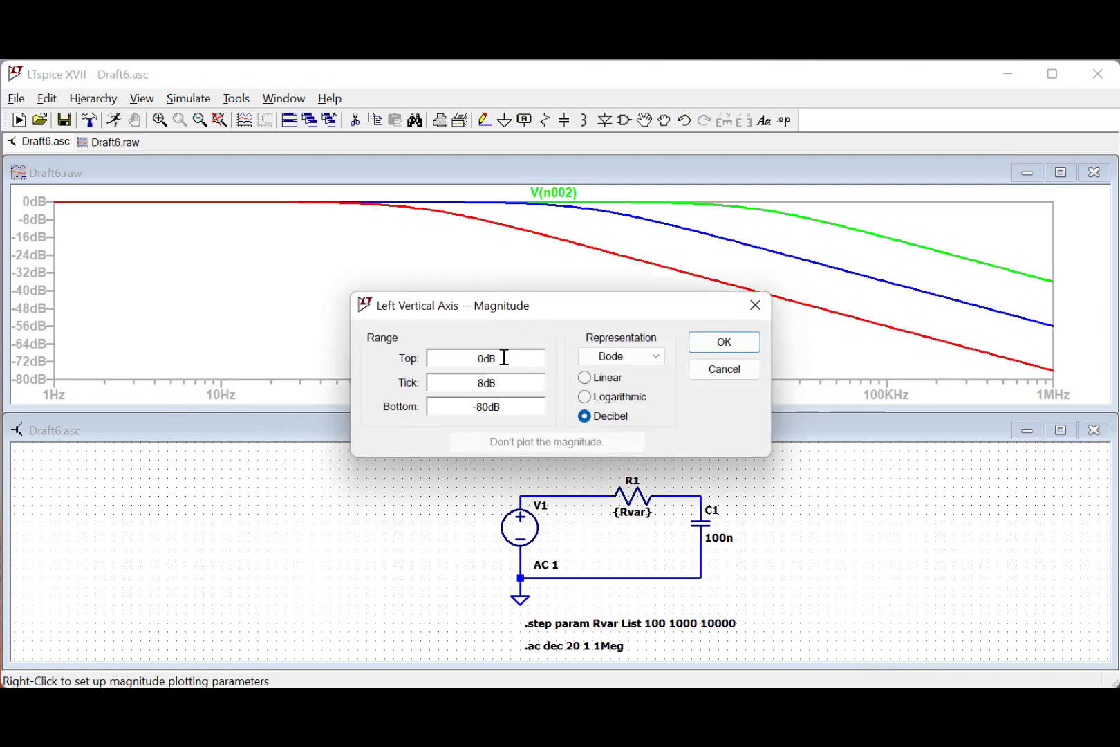
drag(487, 357, 440, 380)
drag(535, 407, 393, 406)
text(-3dB)
key(Return)
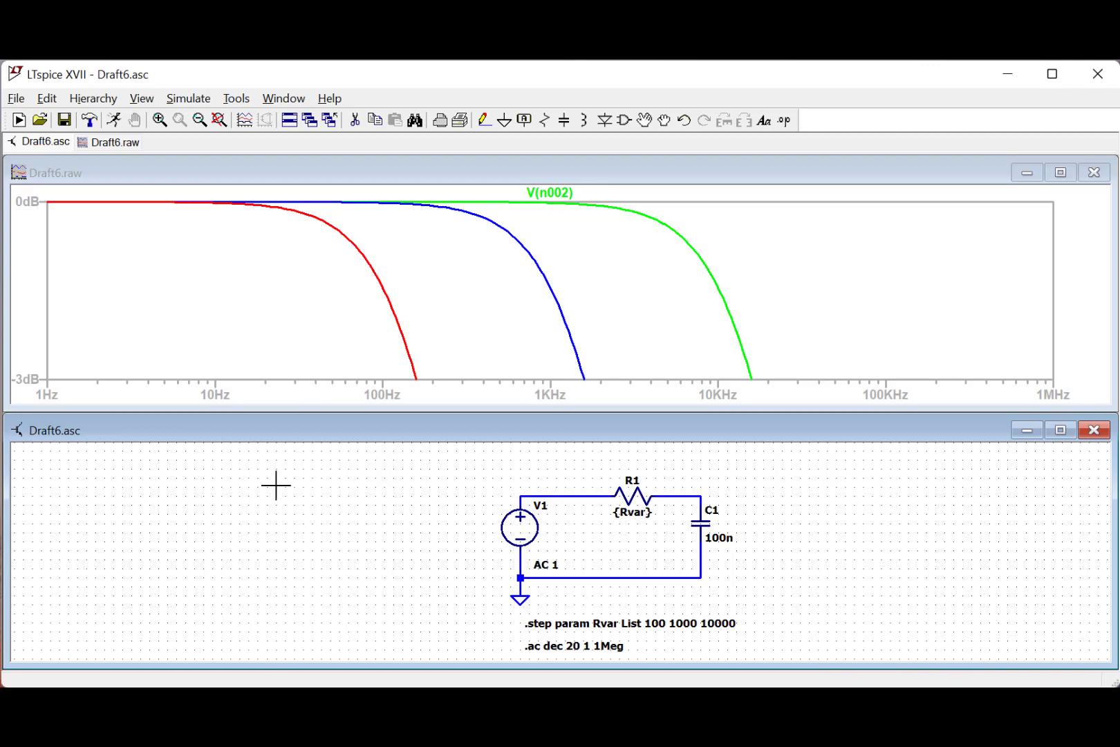
Leave the phase unplotted and set the lower limit of the magnitude axis to -20 dB.
right_click(1086, 287)
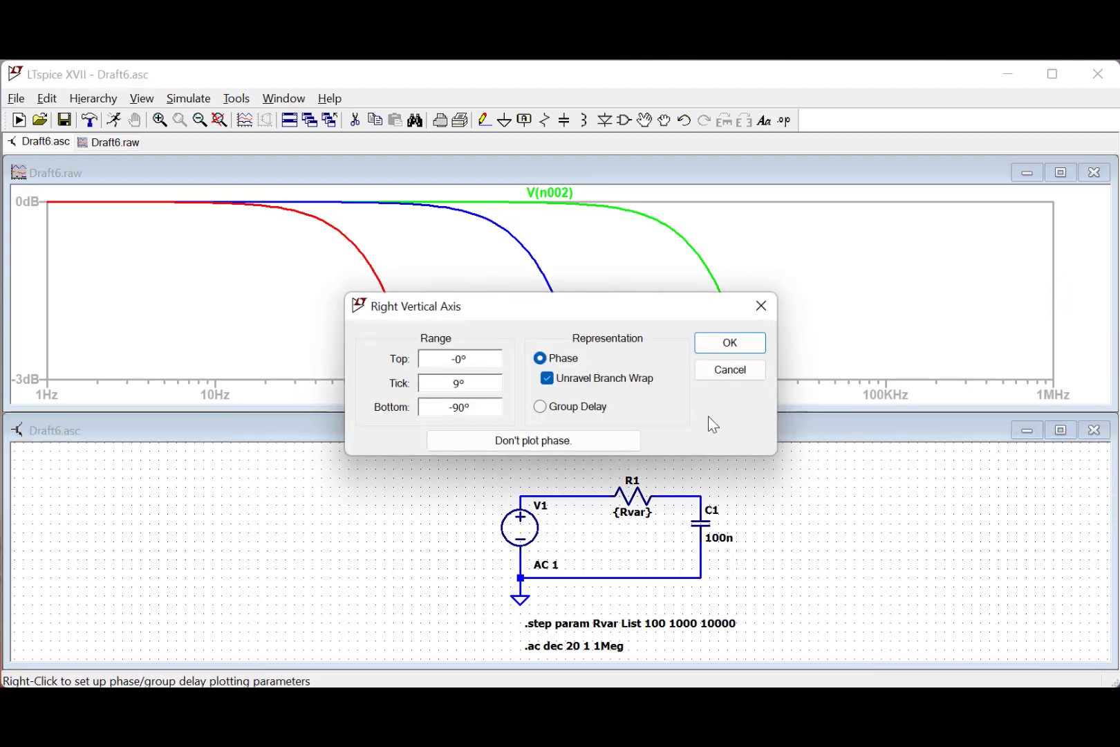
click(611, 438)
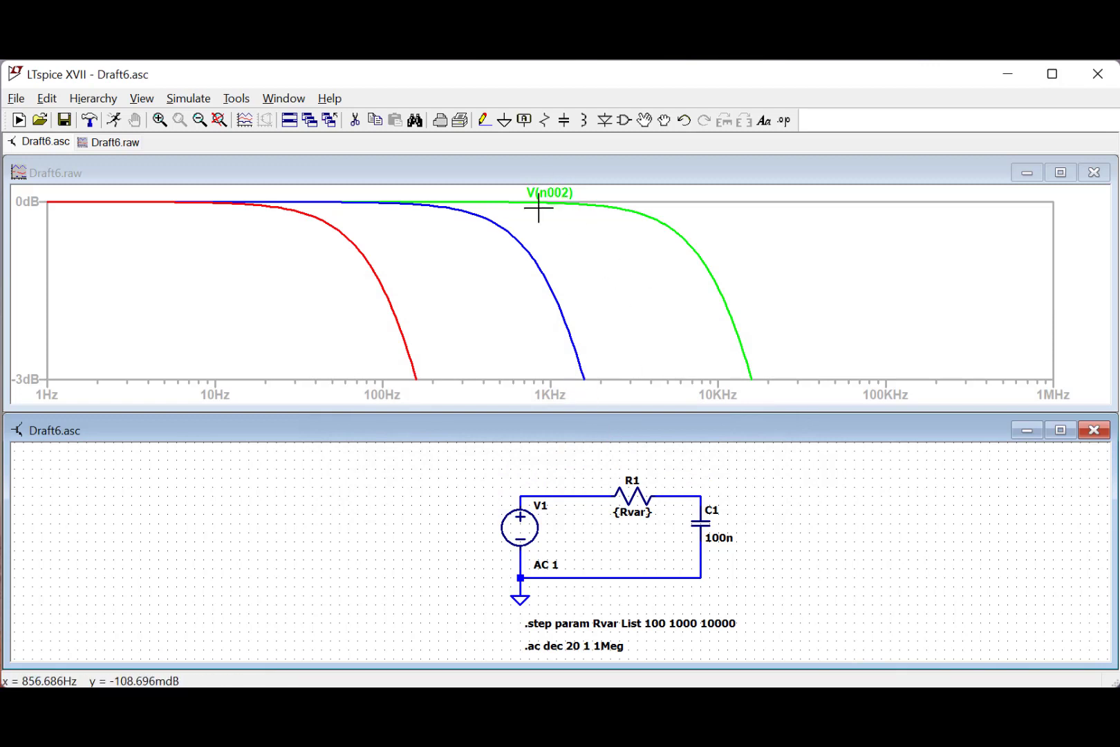
right_click(26, 363)
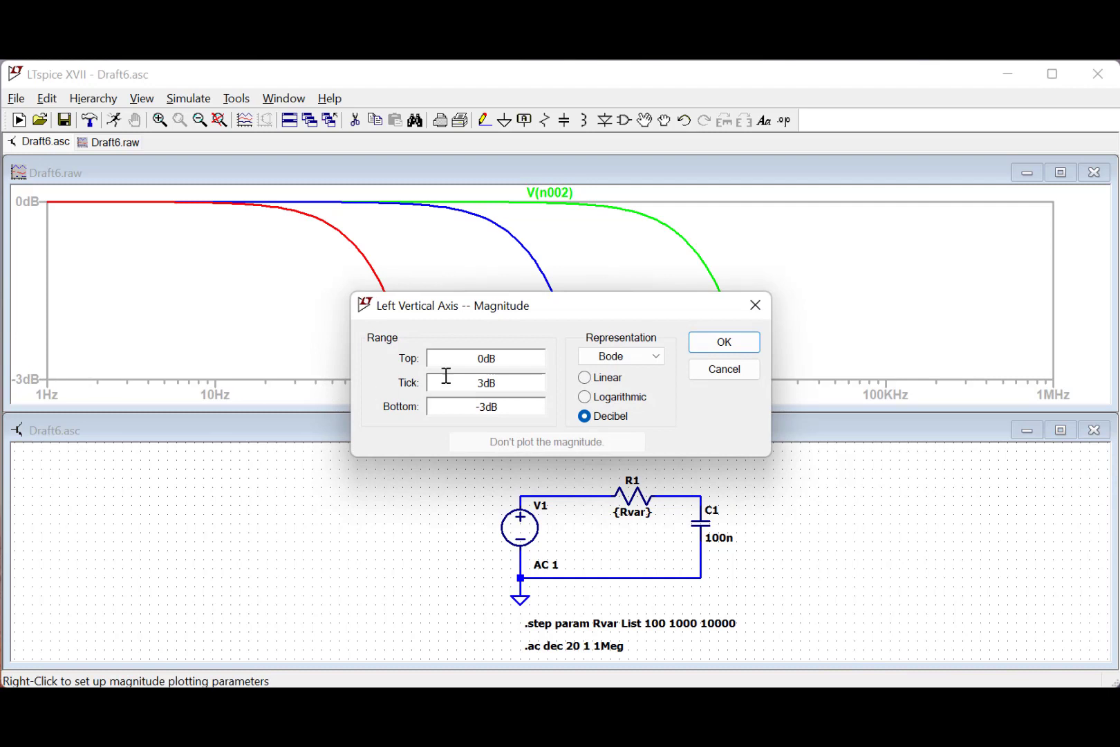
drag(509, 406, 415, 404)
text(-20)
key(Return)
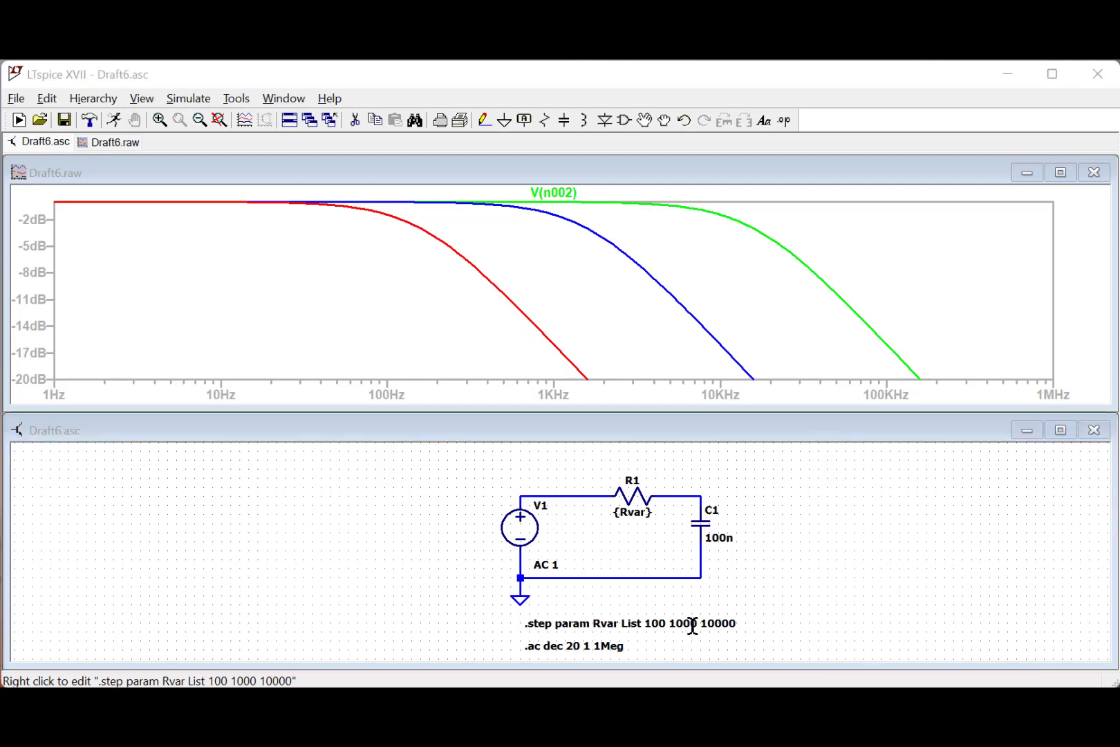
Change the nature of the Rvar sweep in the .step statement from a list to Linear.
right_click(690, 623)
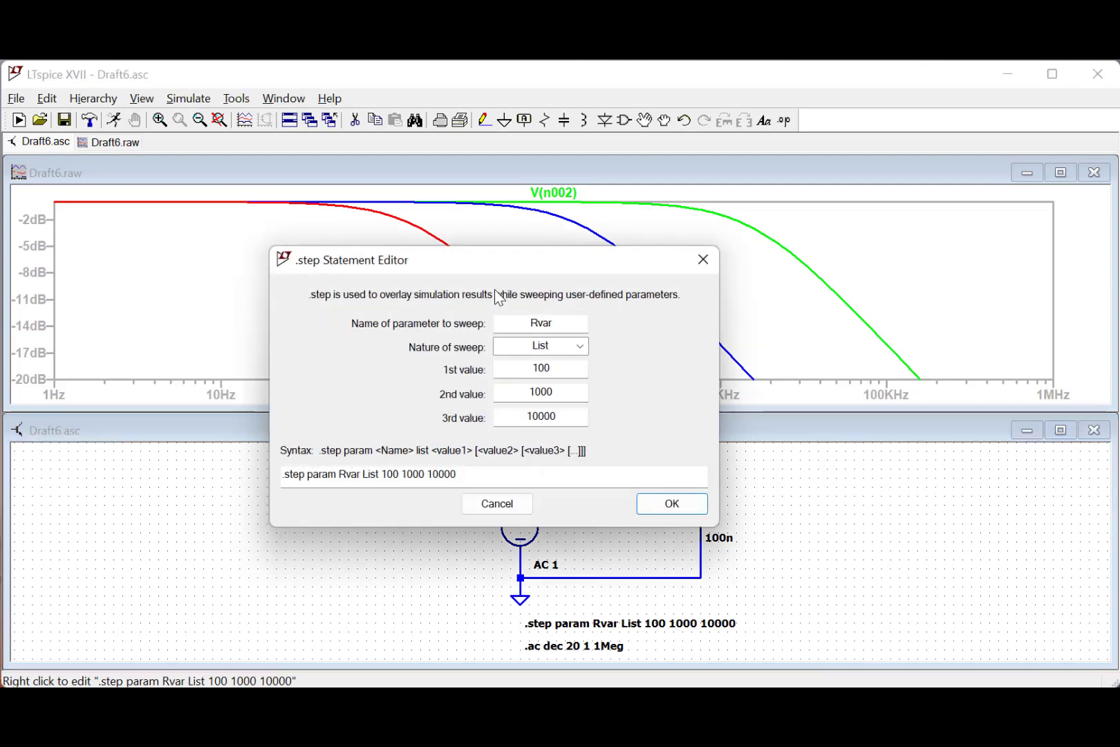
drag(508, 266, 802, 206)
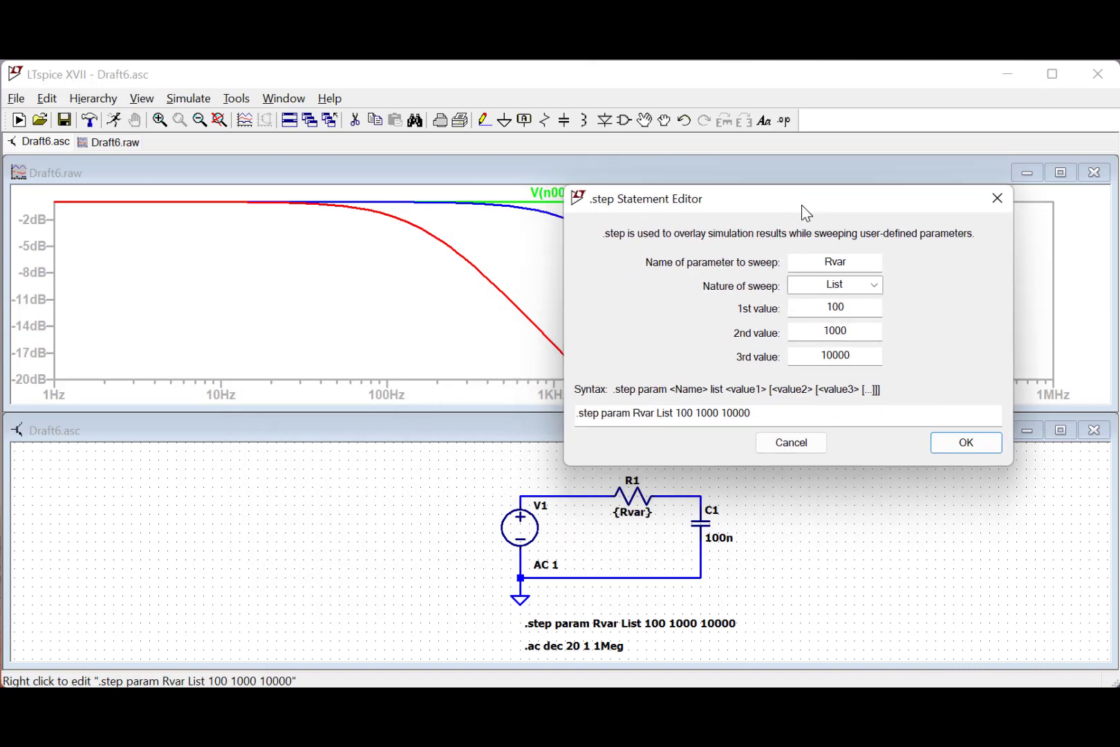
click(855, 288)
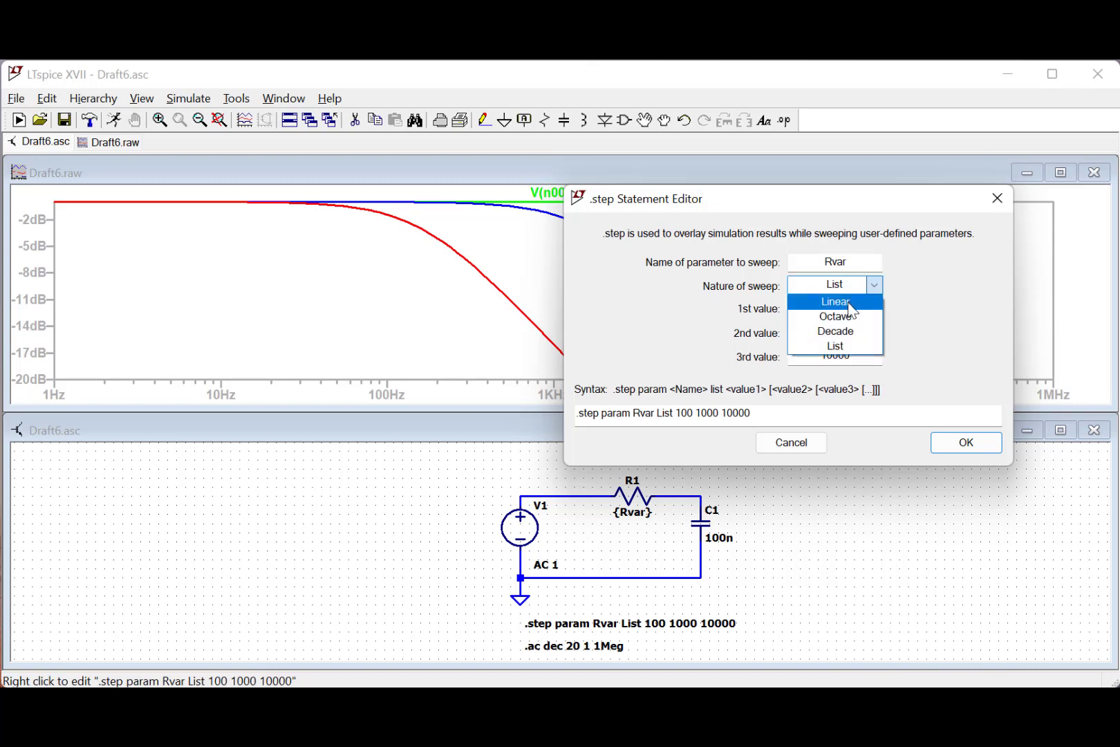
click(850, 304)
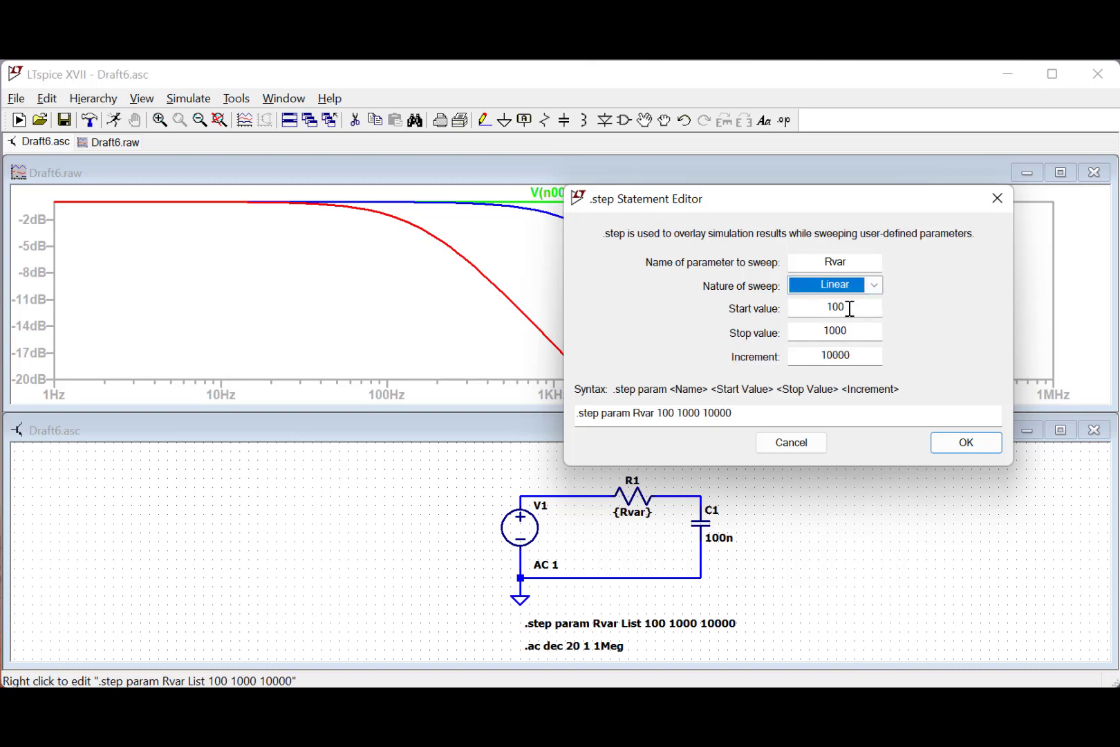
drag(850, 309, 809, 313)
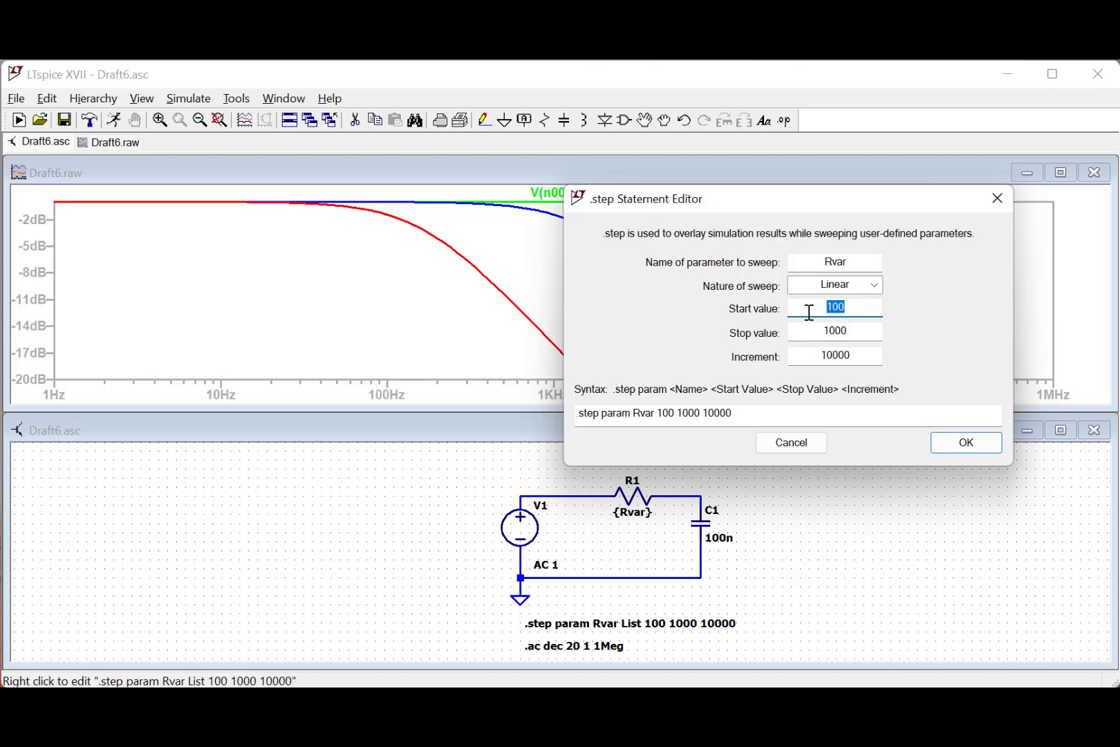
drag(849, 331, 763, 357)
click(838, 308)
click(843, 333)
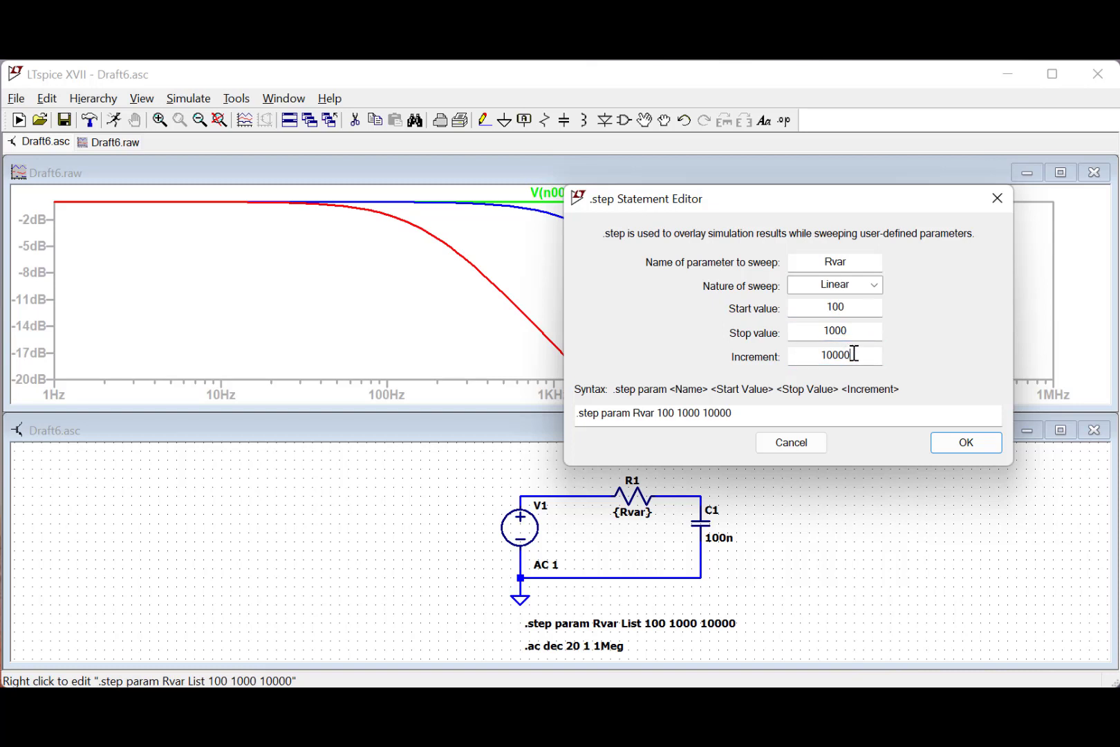
click(854, 354)
Set the linear Rvar sweep to start at 500, stop at 10000 and increment by 500.
double_click(856, 309)
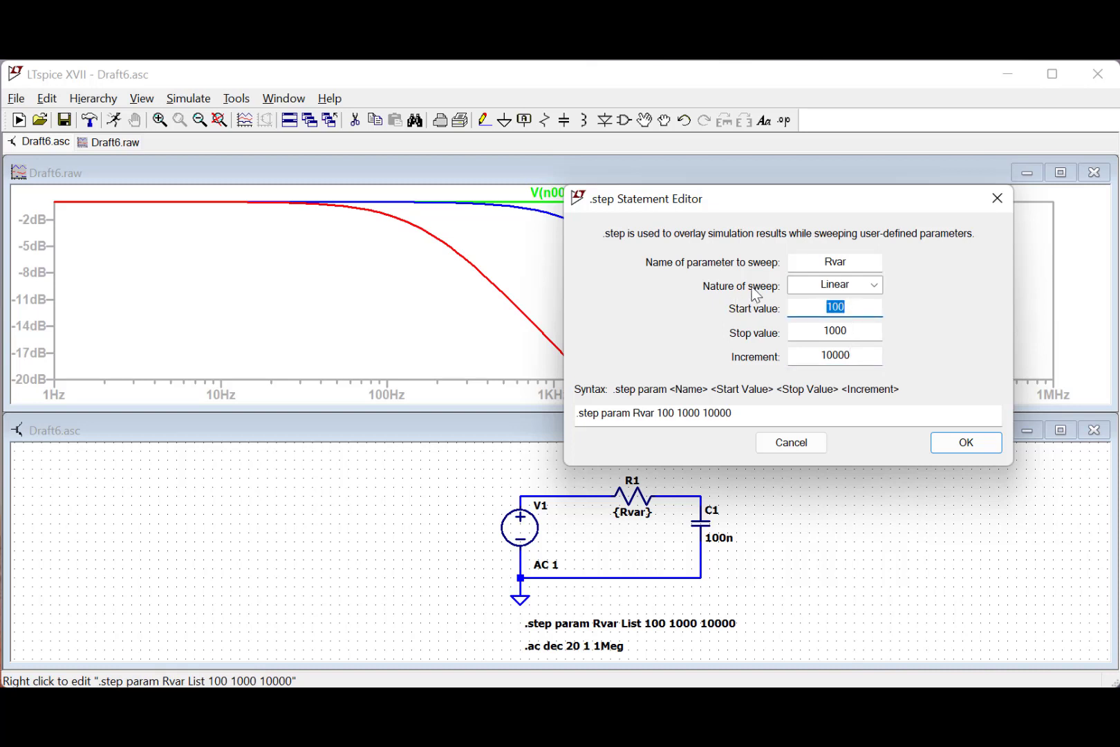
text(500)
double_click(857, 330)
text(10000)
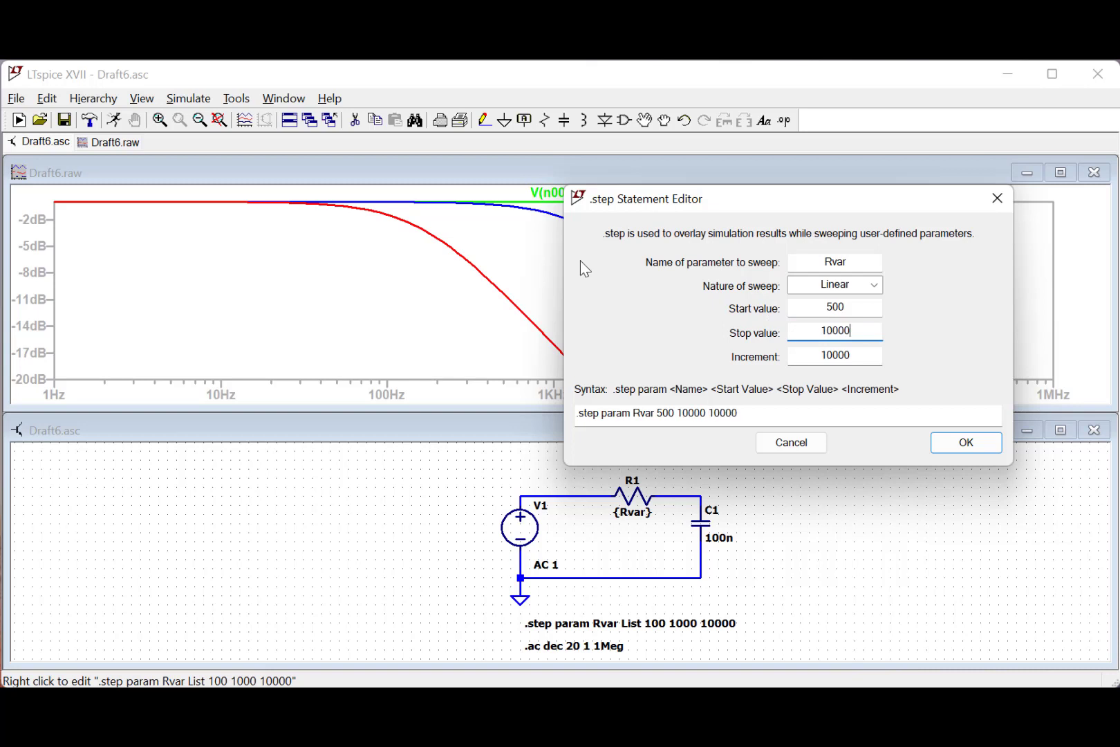
double_click(857, 354)
text(500)
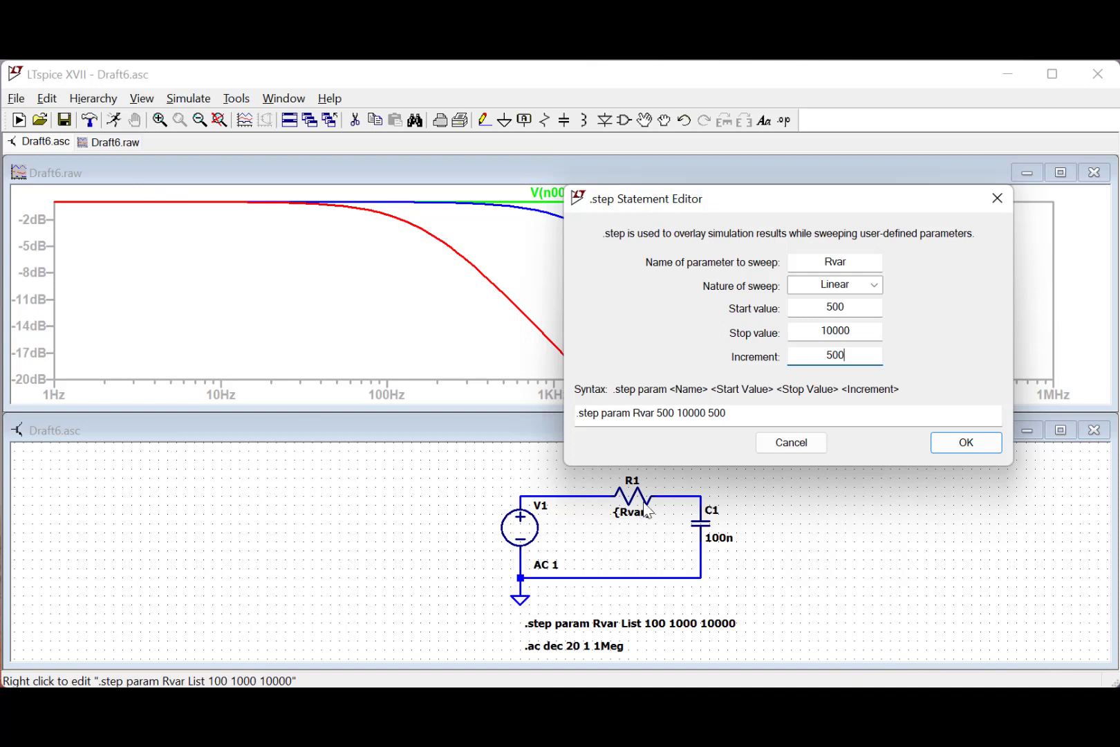
Look over the available sweep types, keep Linear, apply the edited .step statement and rerun the simulation.
click(861, 286)
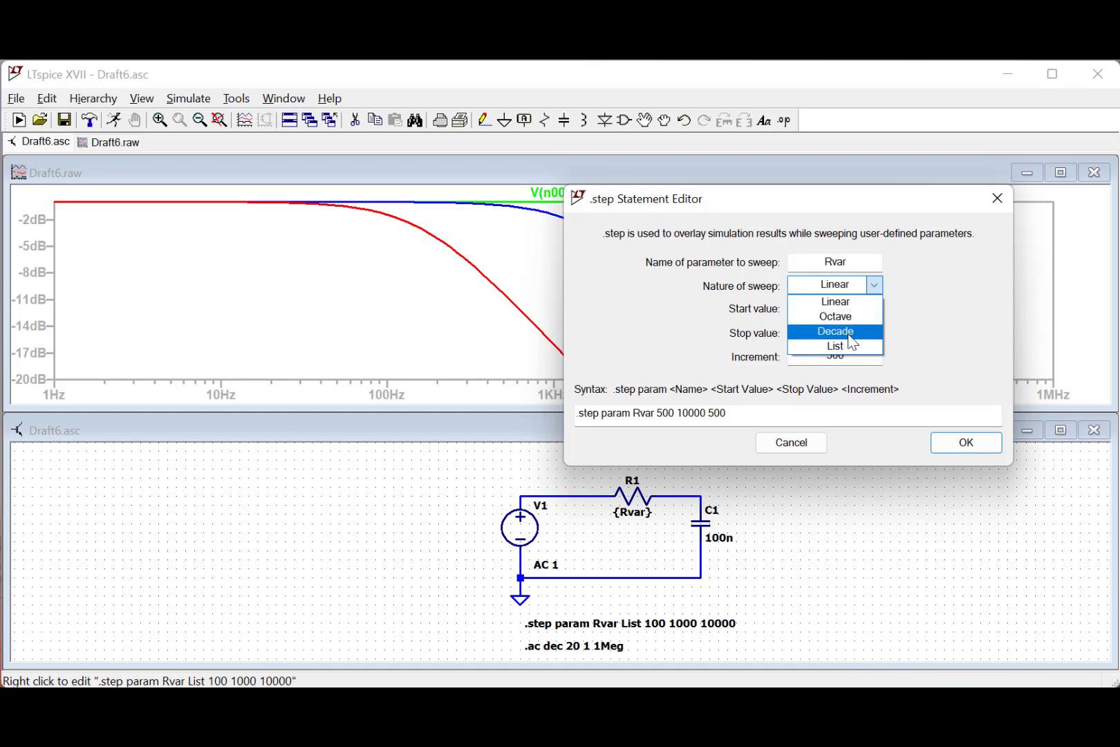
click(956, 276)
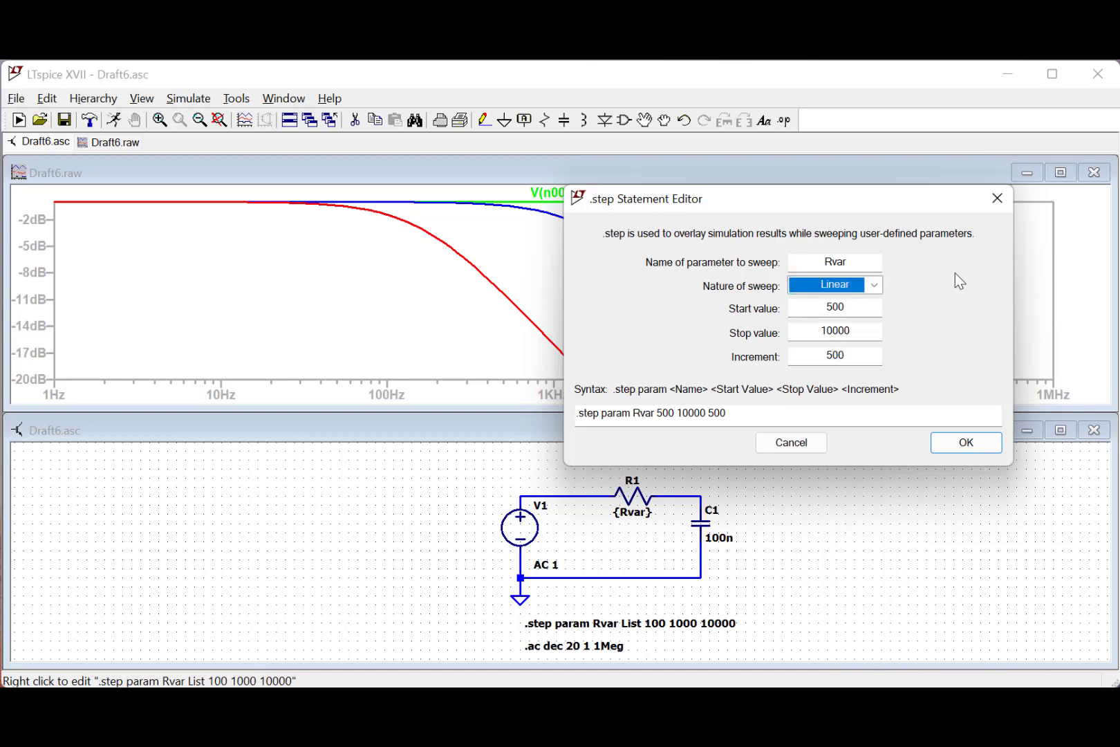
click(967, 443)
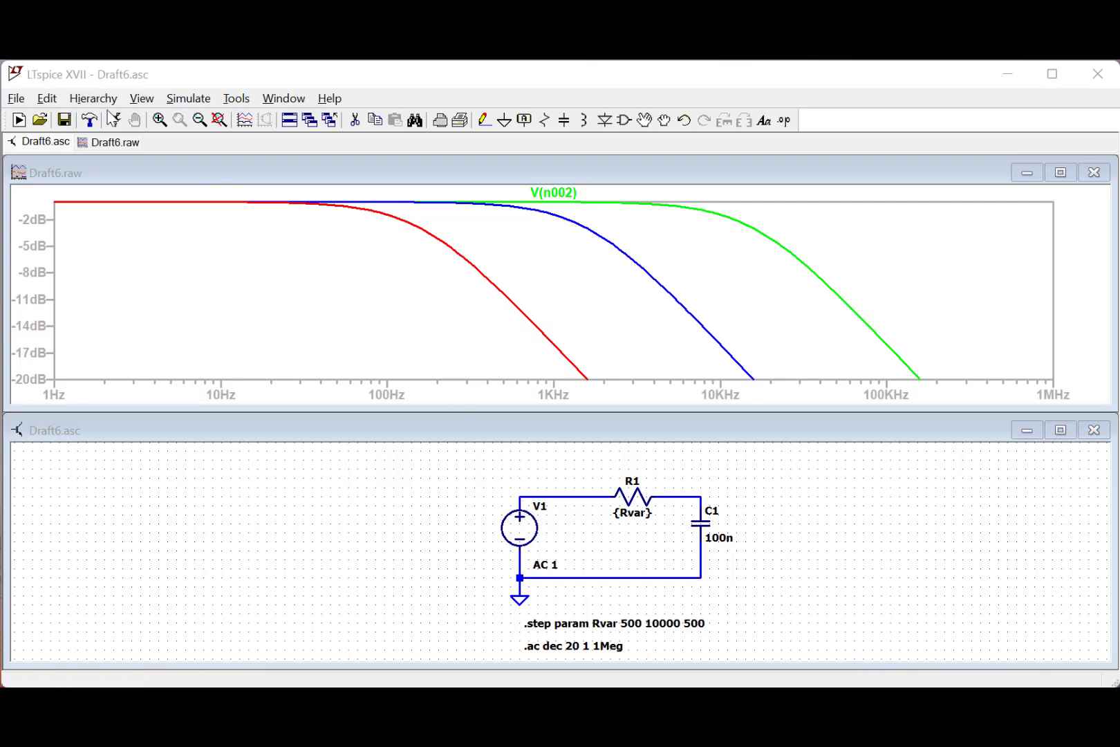
click(114, 120)
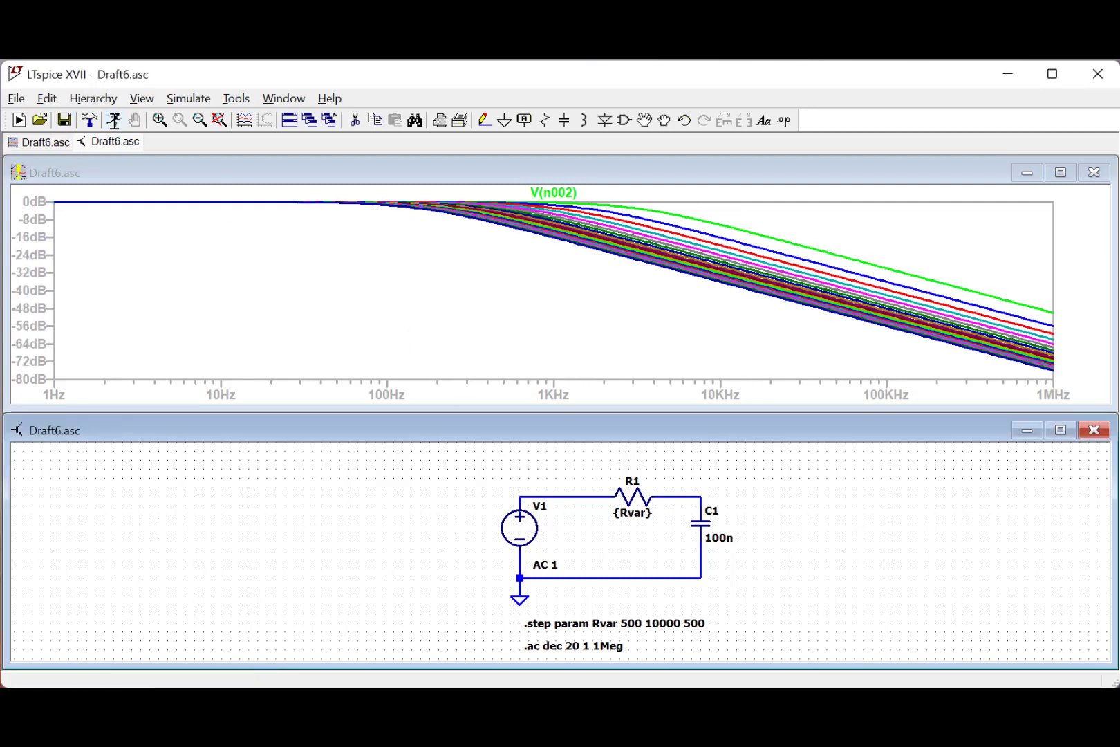